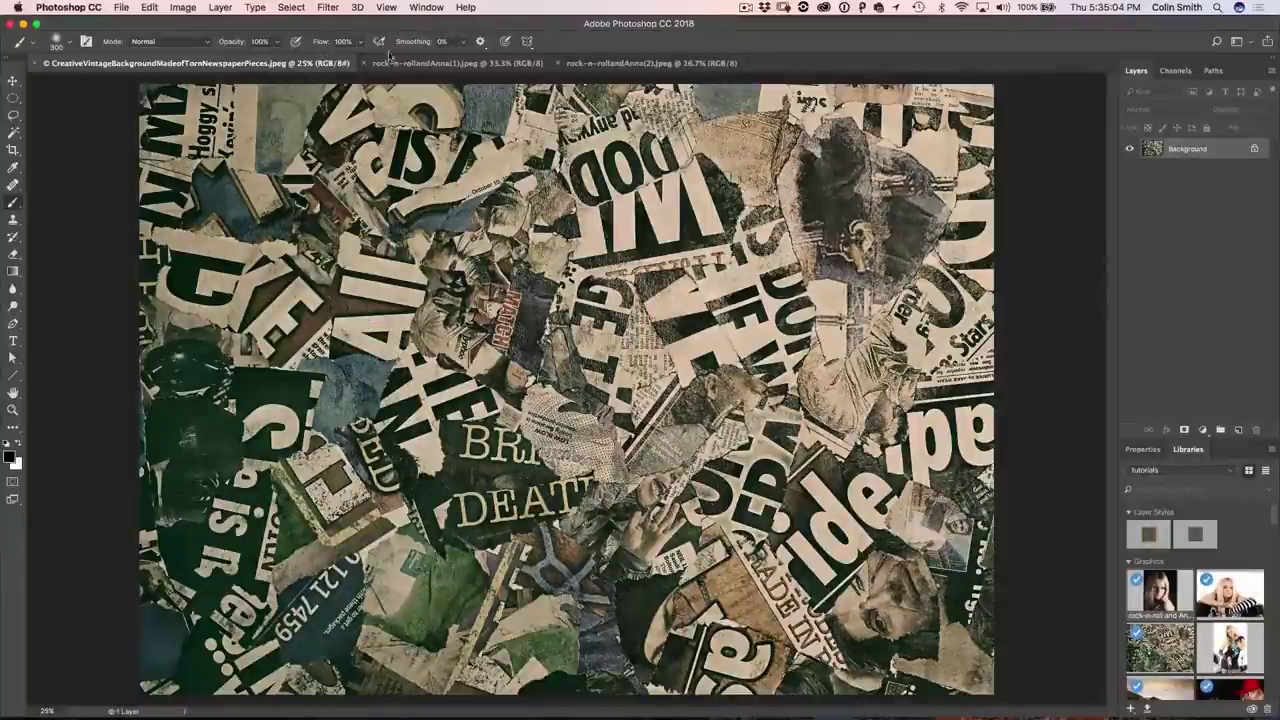
Step: Look over the drummer and microphone portraits, then drag the microphone photo onto the collage tab
left_click(416, 64)
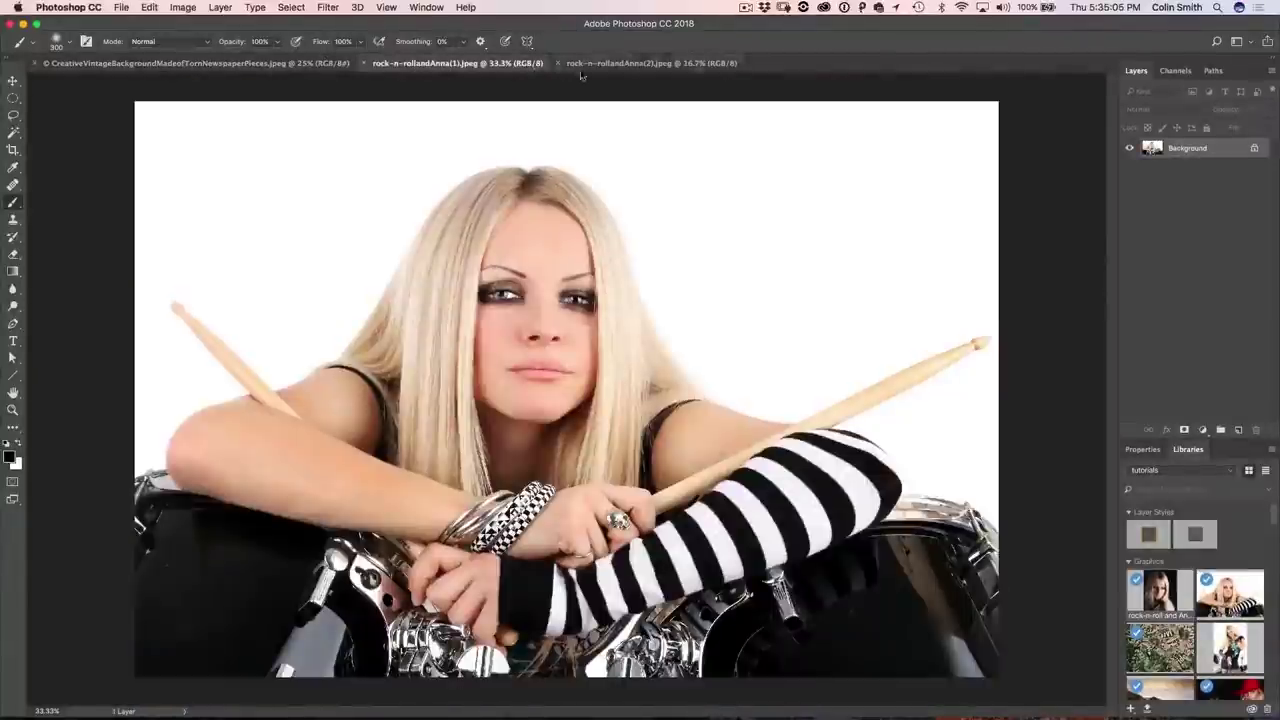
left_click(597, 66)
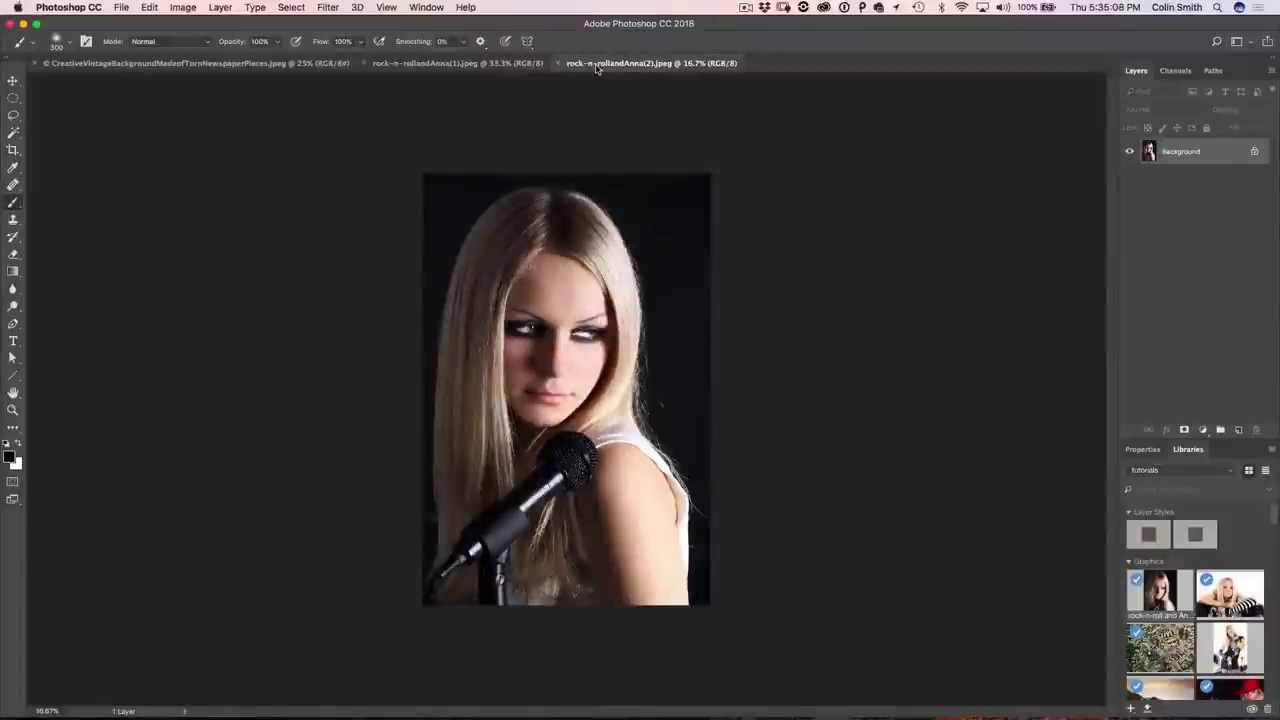
left_click(13, 80)
left_click_drag(509, 295, 445, 232)
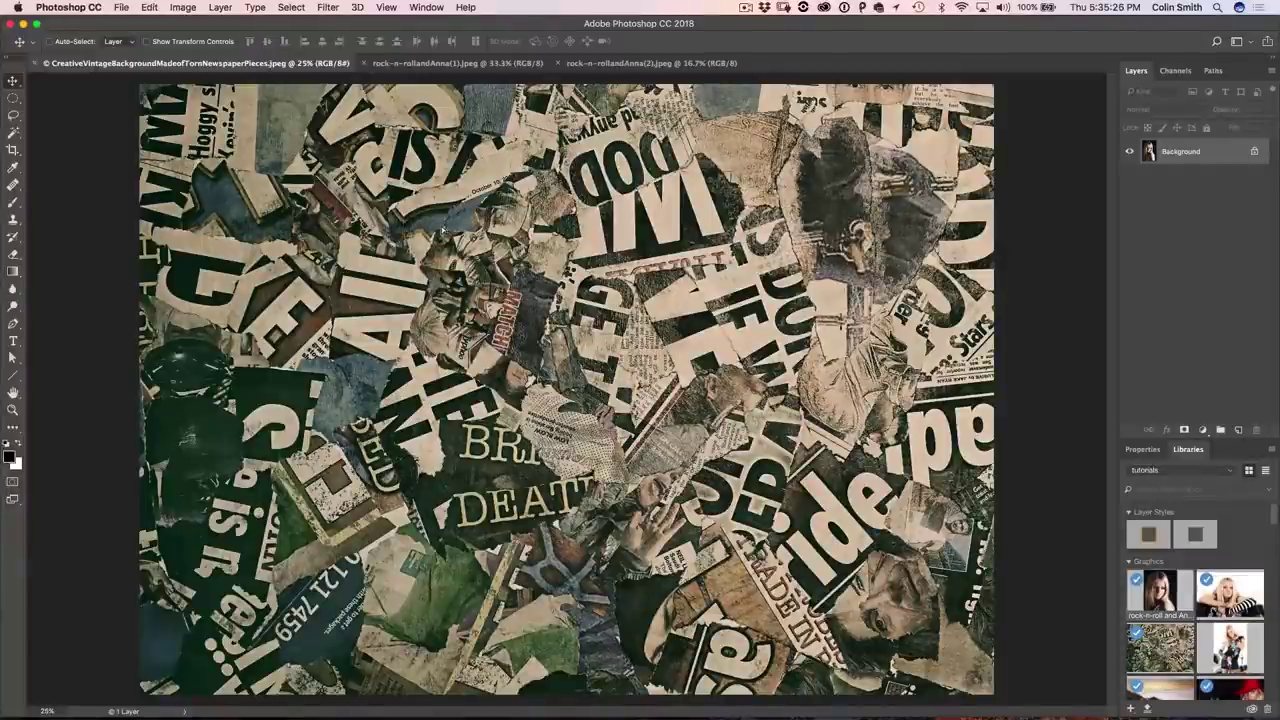
Step: Drop the microphone portrait into the collage as Layer 1 and slide it left
left_click_drag(538, 296, 590, 340)
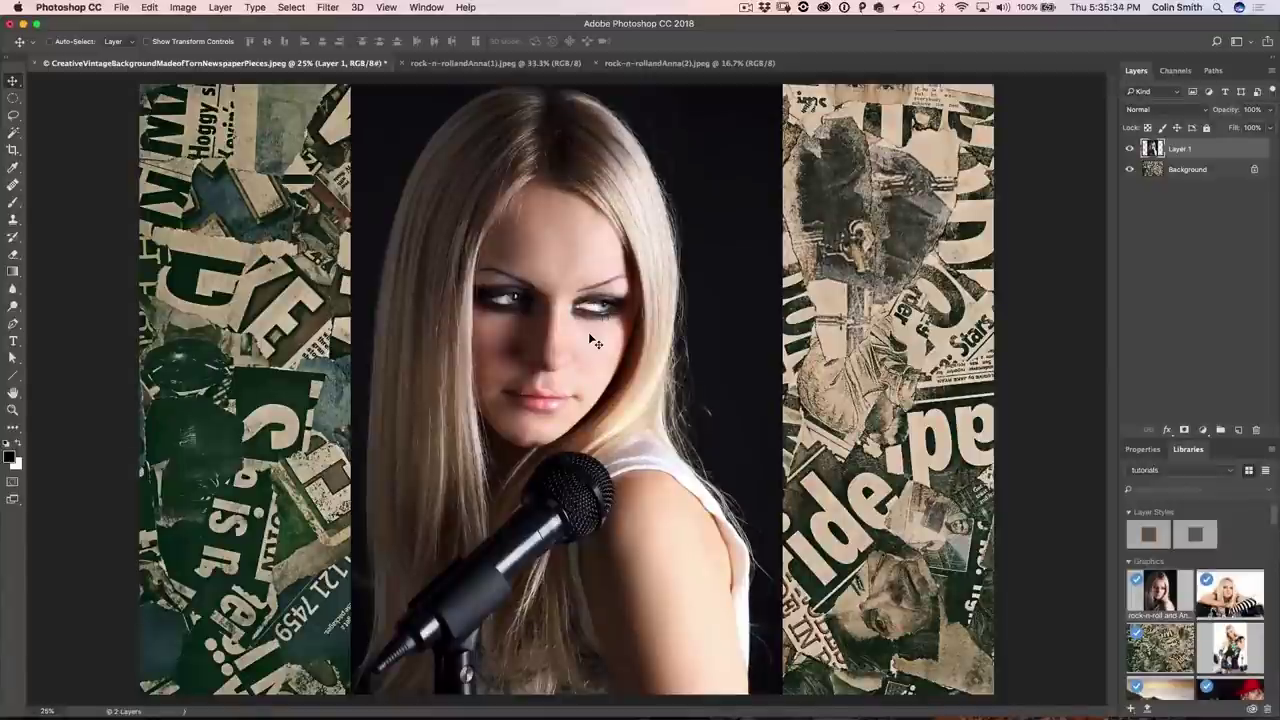
left_click_drag(663, 337, 453, 314)
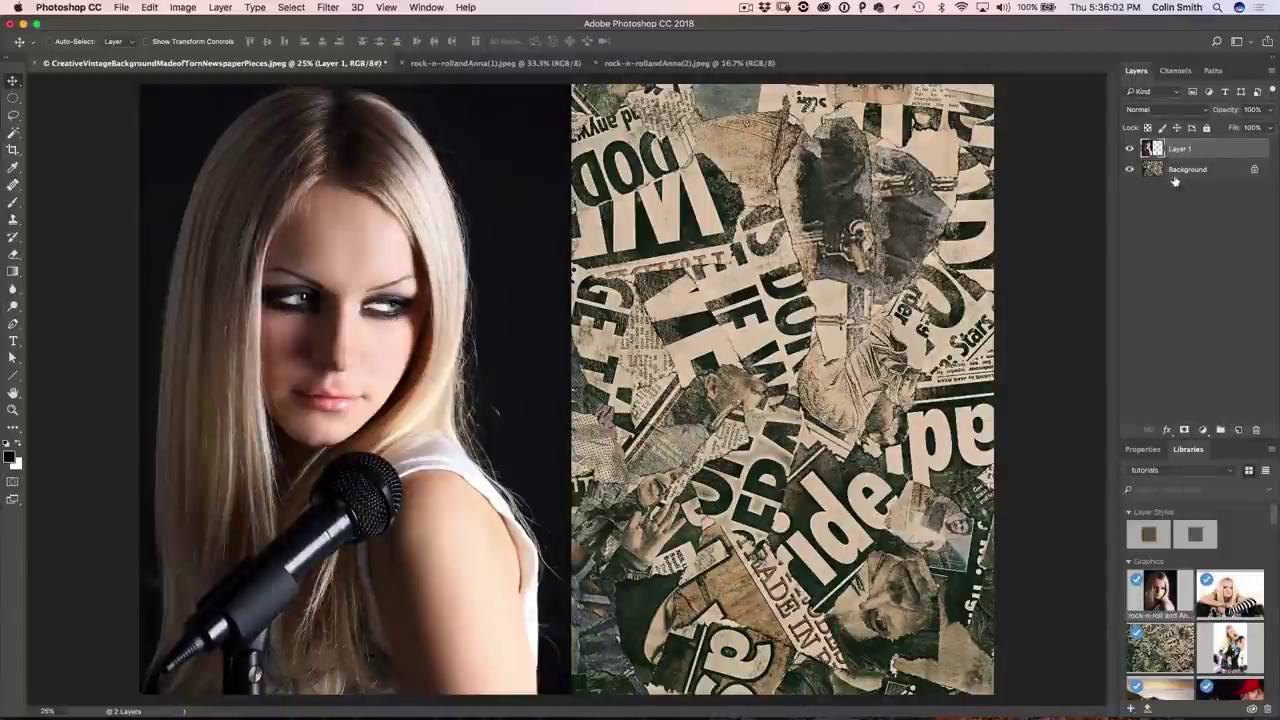
Step: Add a layer mask to the microphone-portrait Layer 1
left_click(1185, 431)
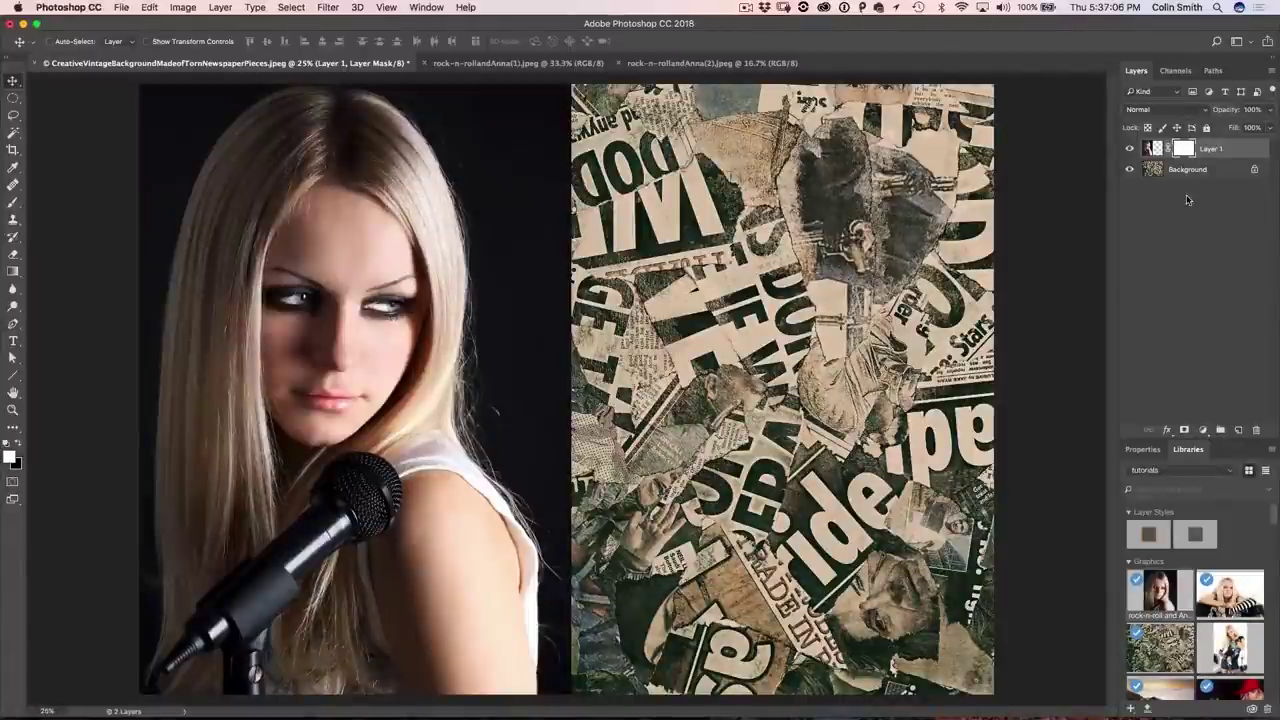
key("b")
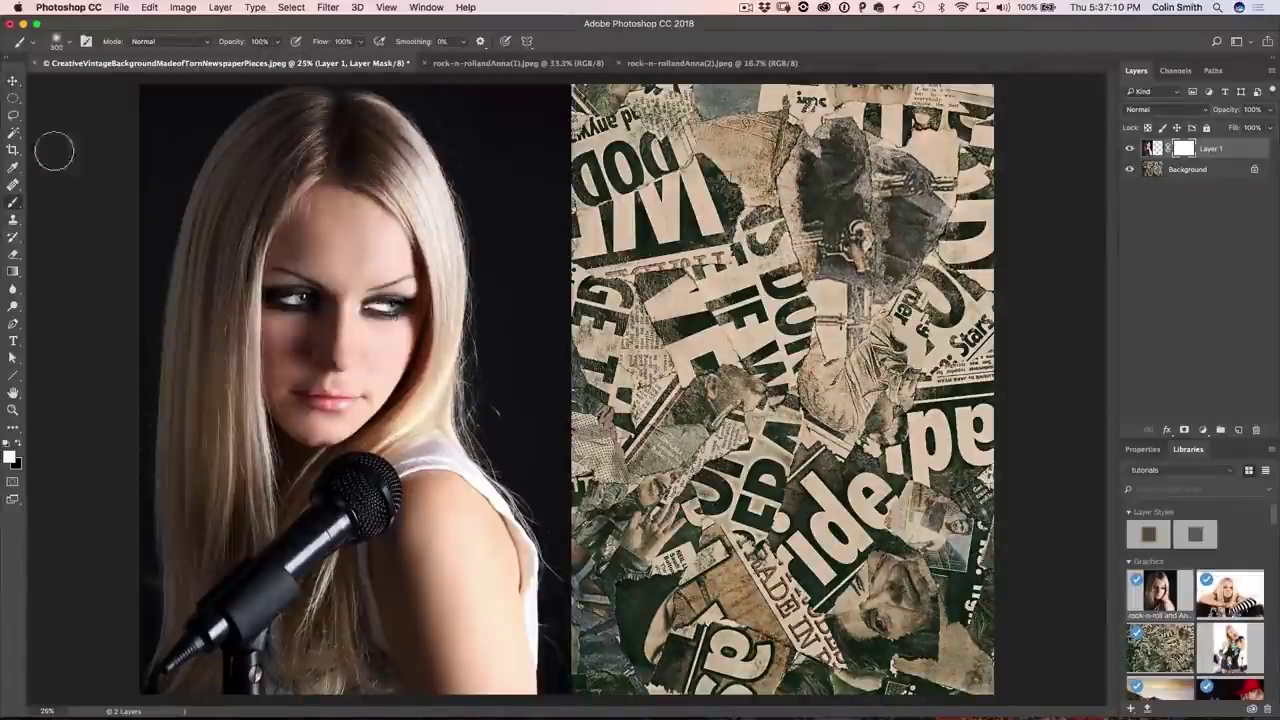
left_click(67, 47)
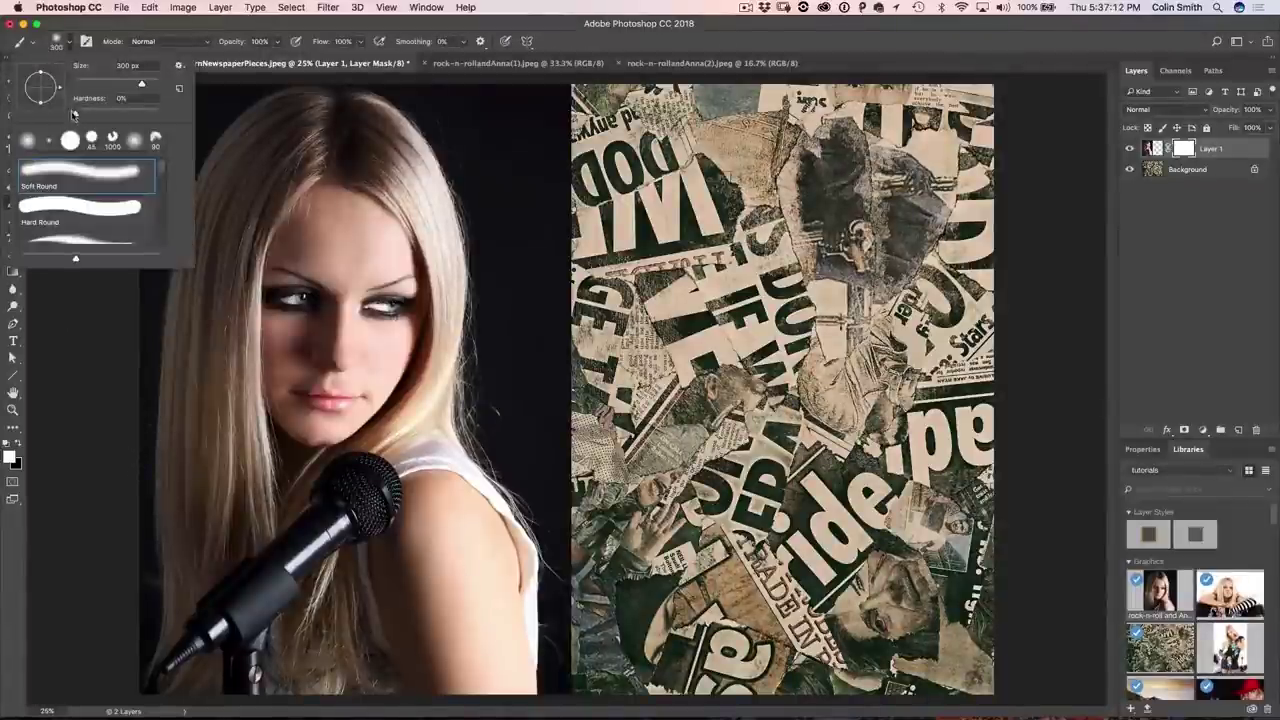
left_click(240, 24)
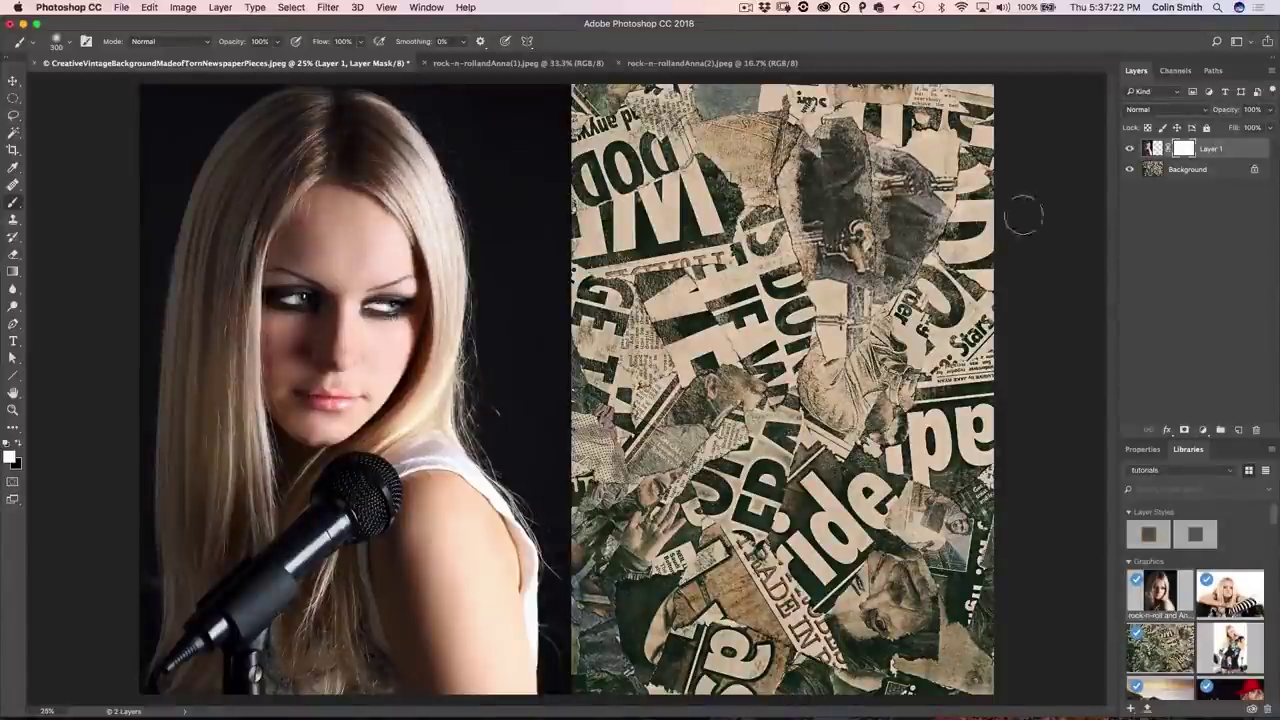
left_click_drag(1020, 214, 880, 330)
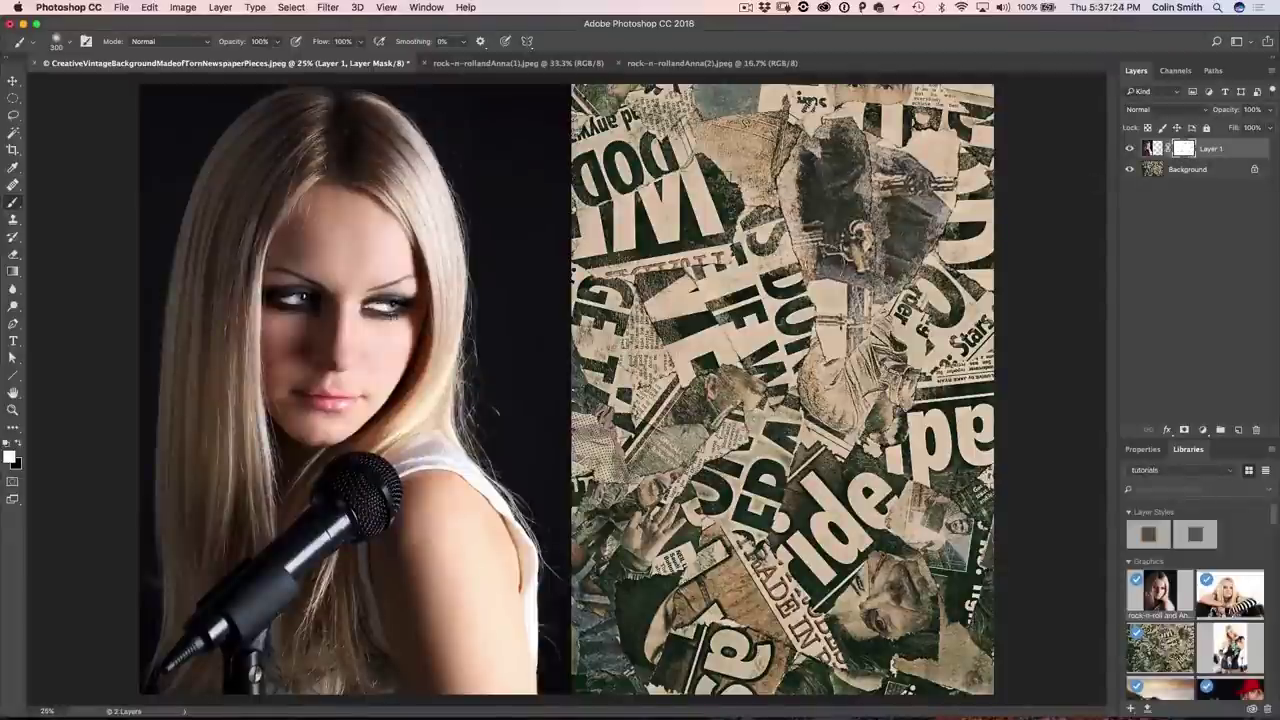
key("x")
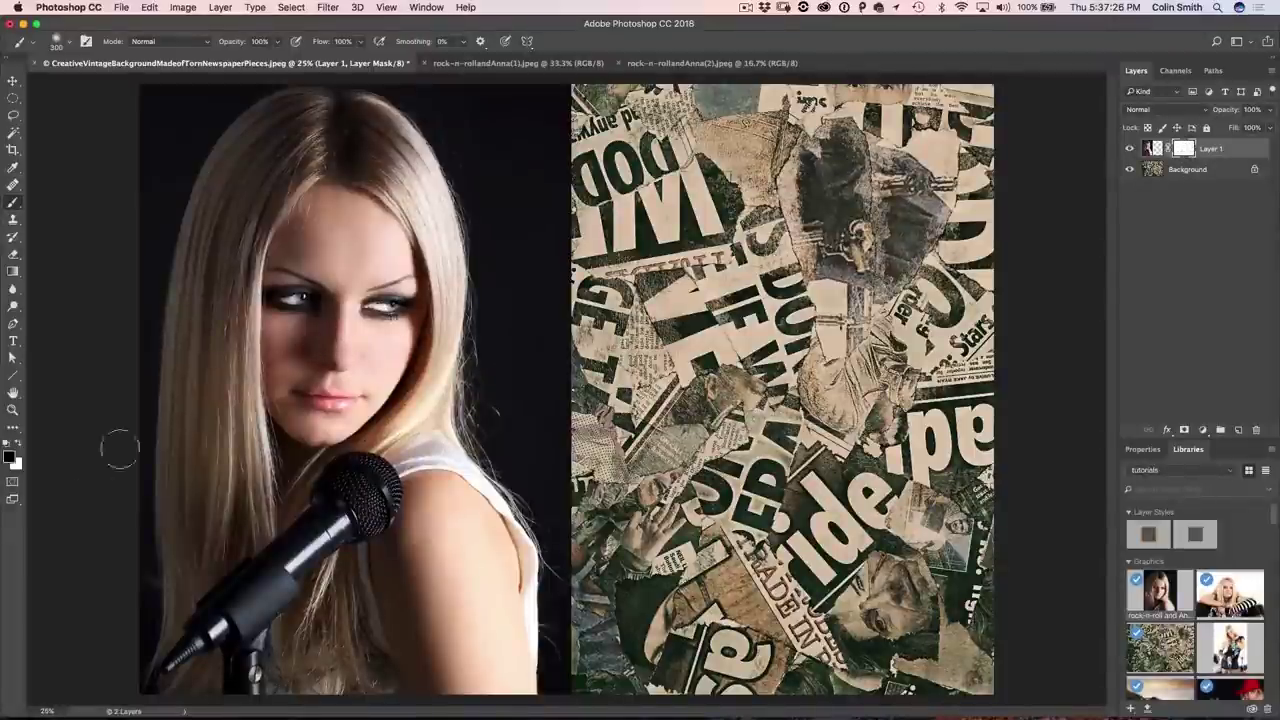
mouse_move(305, 310)
left_mouse_down()
mouse_move(345, 265)
mouse_move(440, 205)
mouse_move(540, 190)
mouse_move(333, 425)
mouse_move(595, 535)
left_mouse_up()
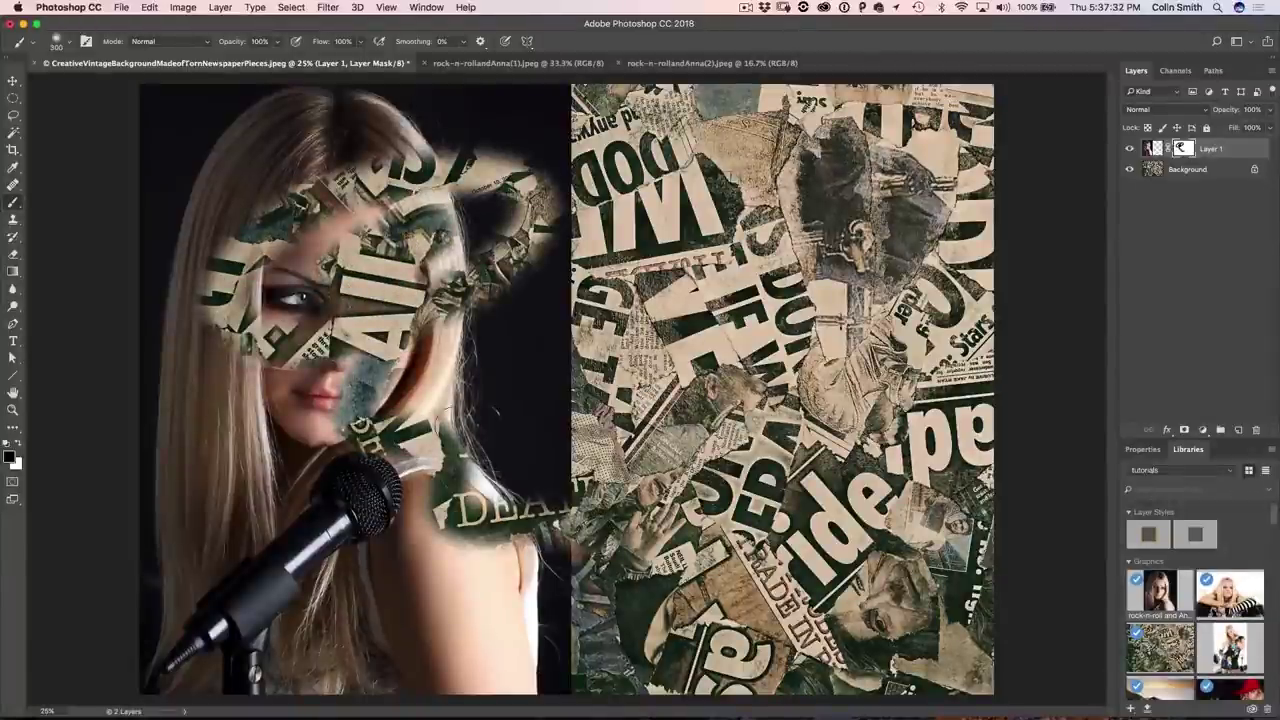
left_click_drag(315, 325, 335, 345)
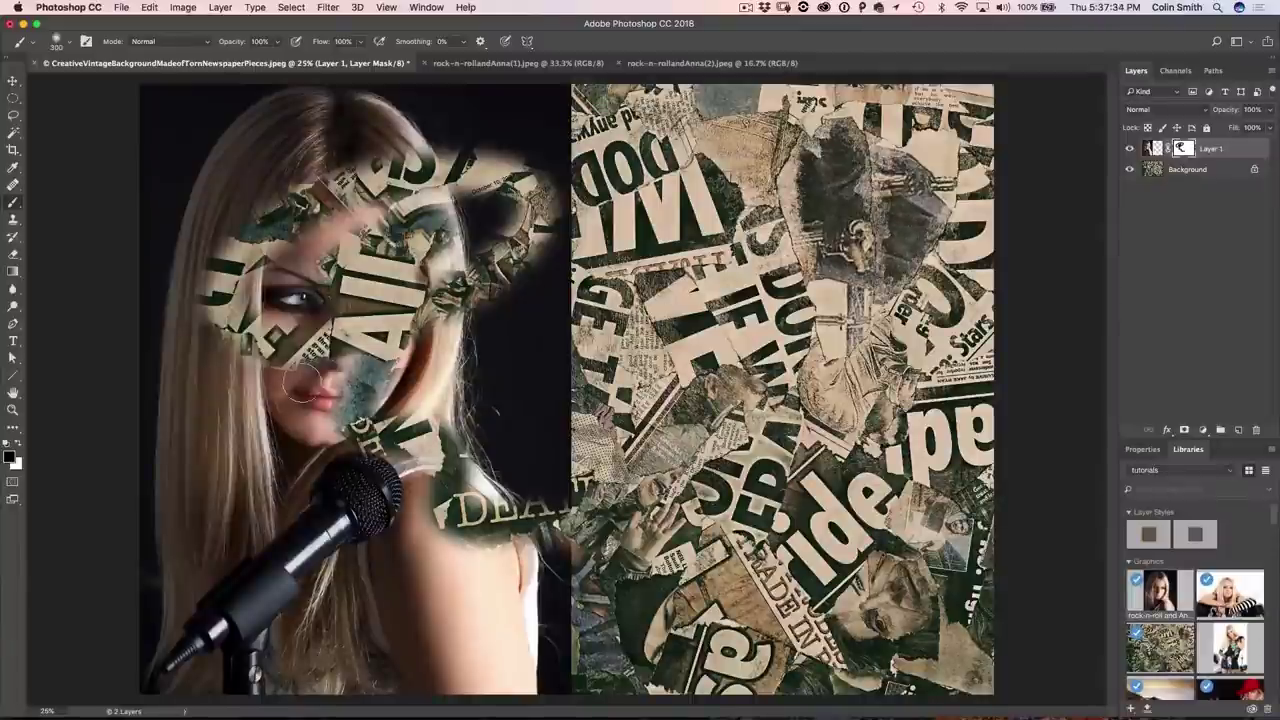
key("x")
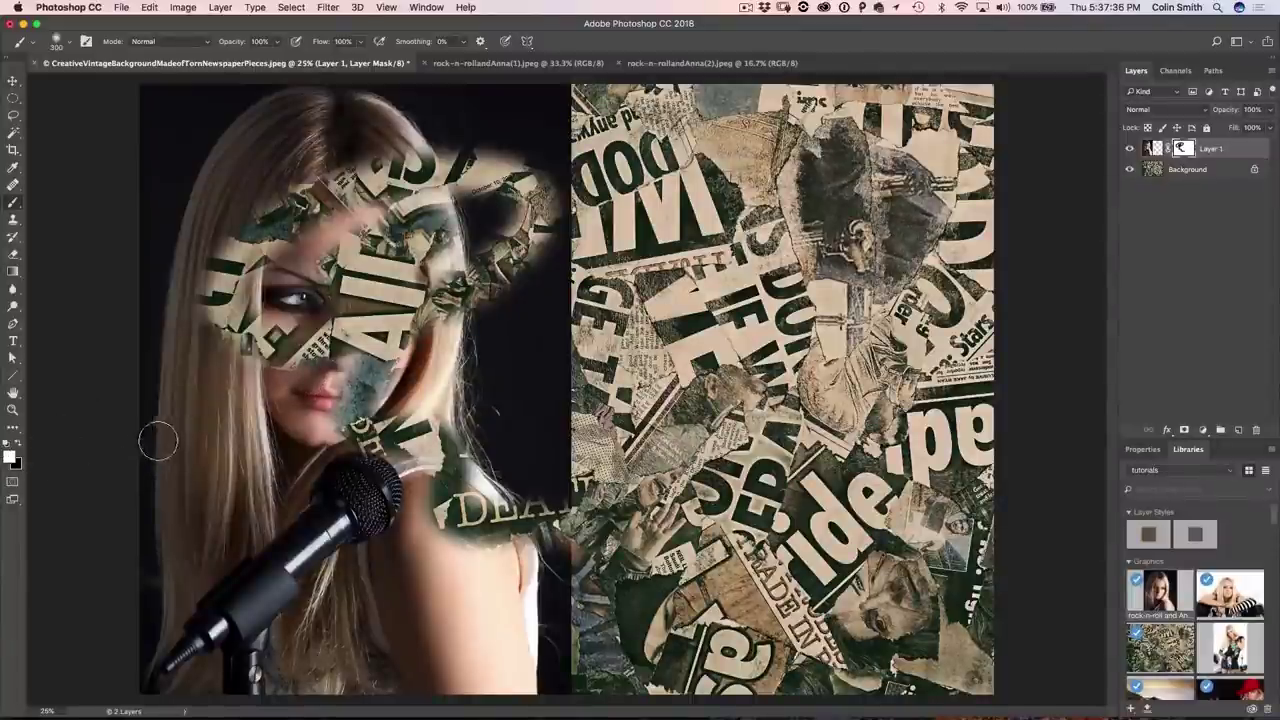
key("bracketright")
key("bracketright")
key("bracketright")
key("bracketright")
key("bracketright")
key("bracketright")
left_click_drag(295, 310, 290, 245)
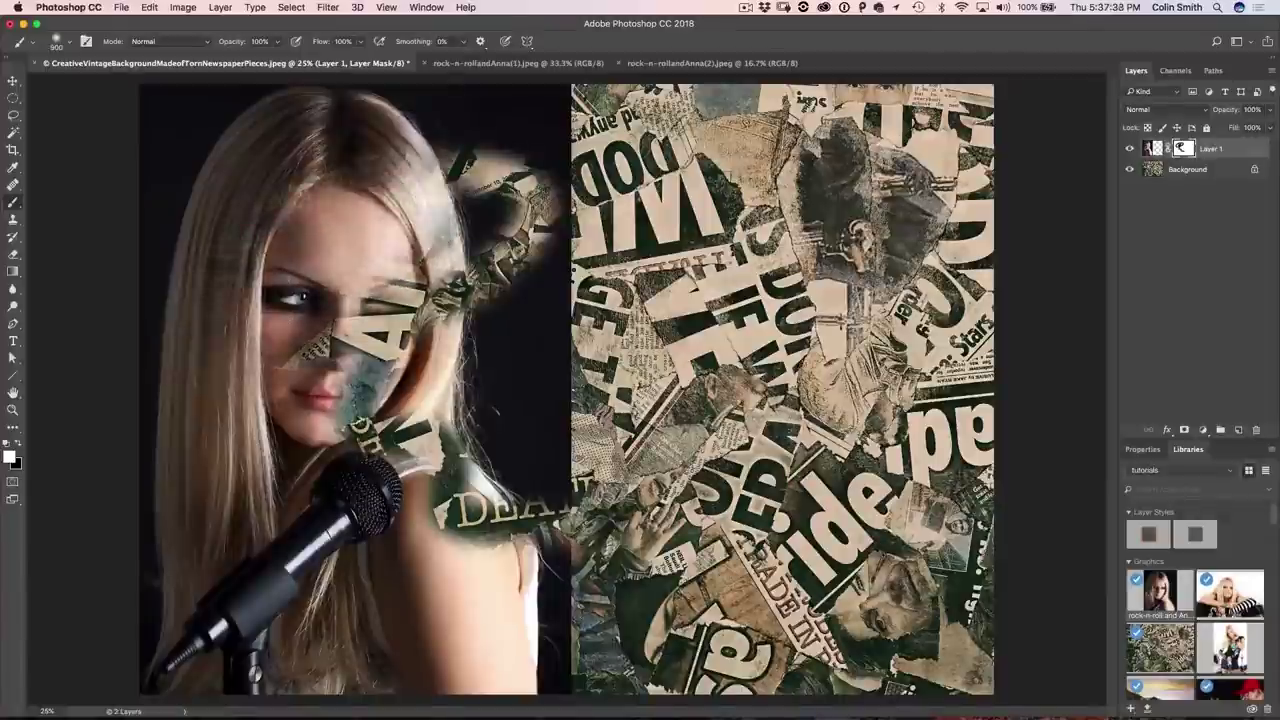
mouse_move(375, 275)
left_mouse_down()
mouse_move(420, 265)
mouse_move(410, 325)
mouse_move(420, 295)
mouse_move(380, 335)
mouse_move(400, 410)
mouse_move(450, 515)
mouse_move(495, 510)
mouse_move(485, 545)
mouse_move(470, 515)
left_mouse_up()
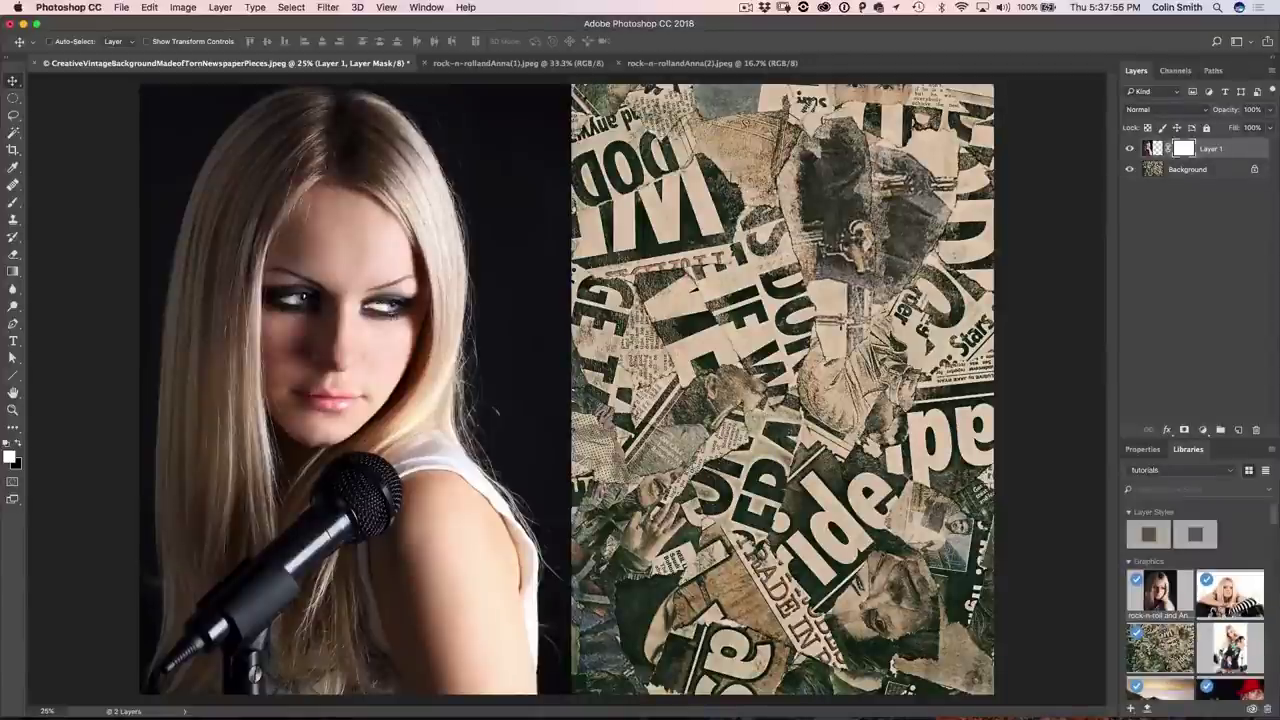
Step: Choose the Gradient tool with the Foreground to Background linear preset
key("g")
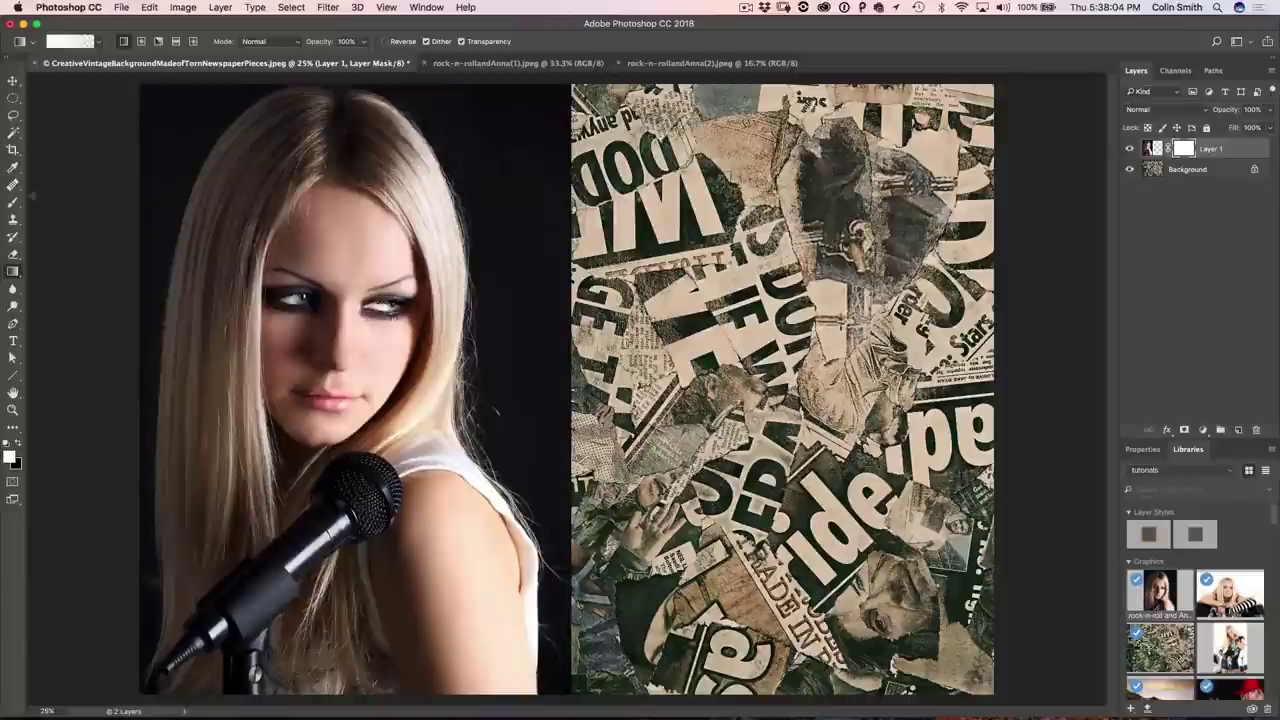
left_click(97, 42)
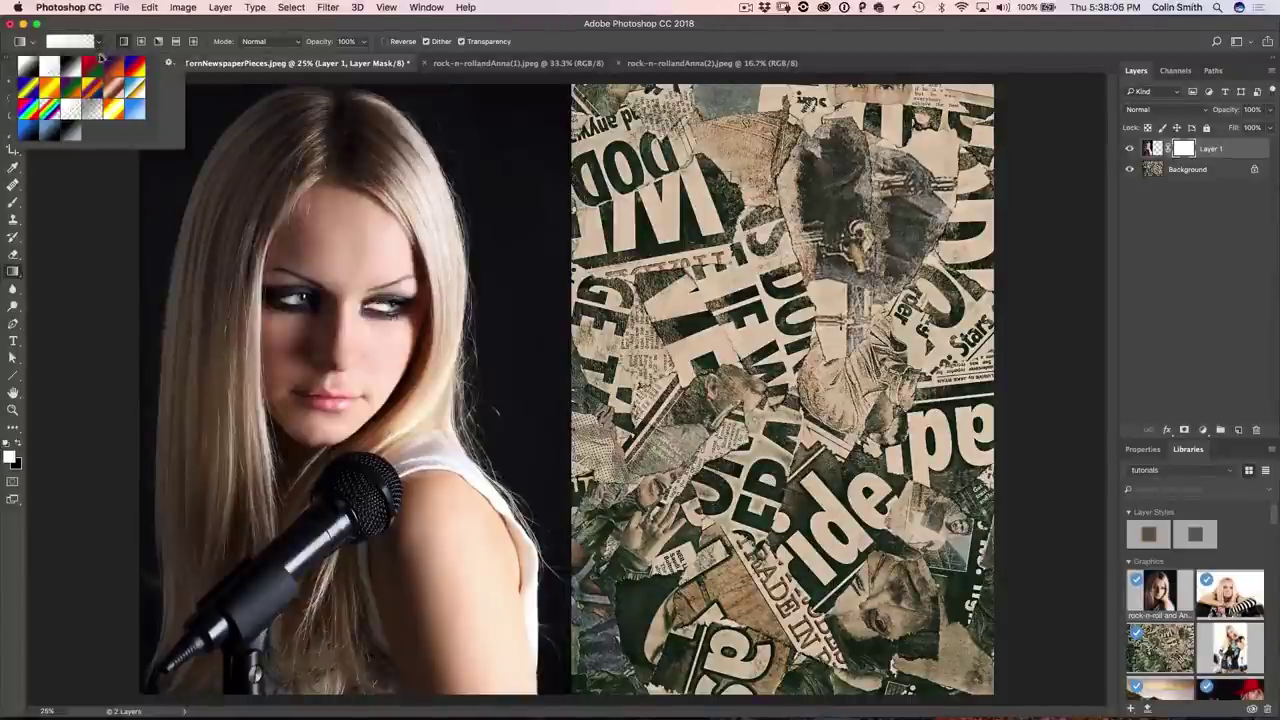
left_click(26, 67)
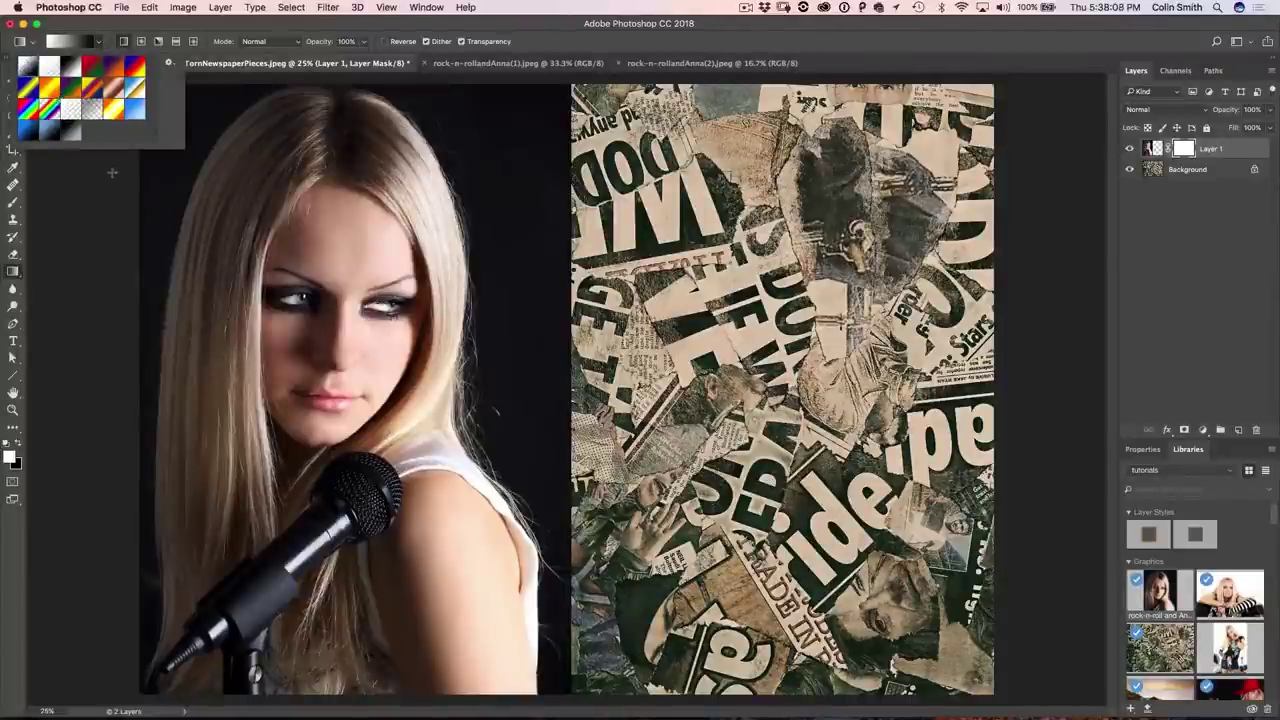
left_click(122, 42)
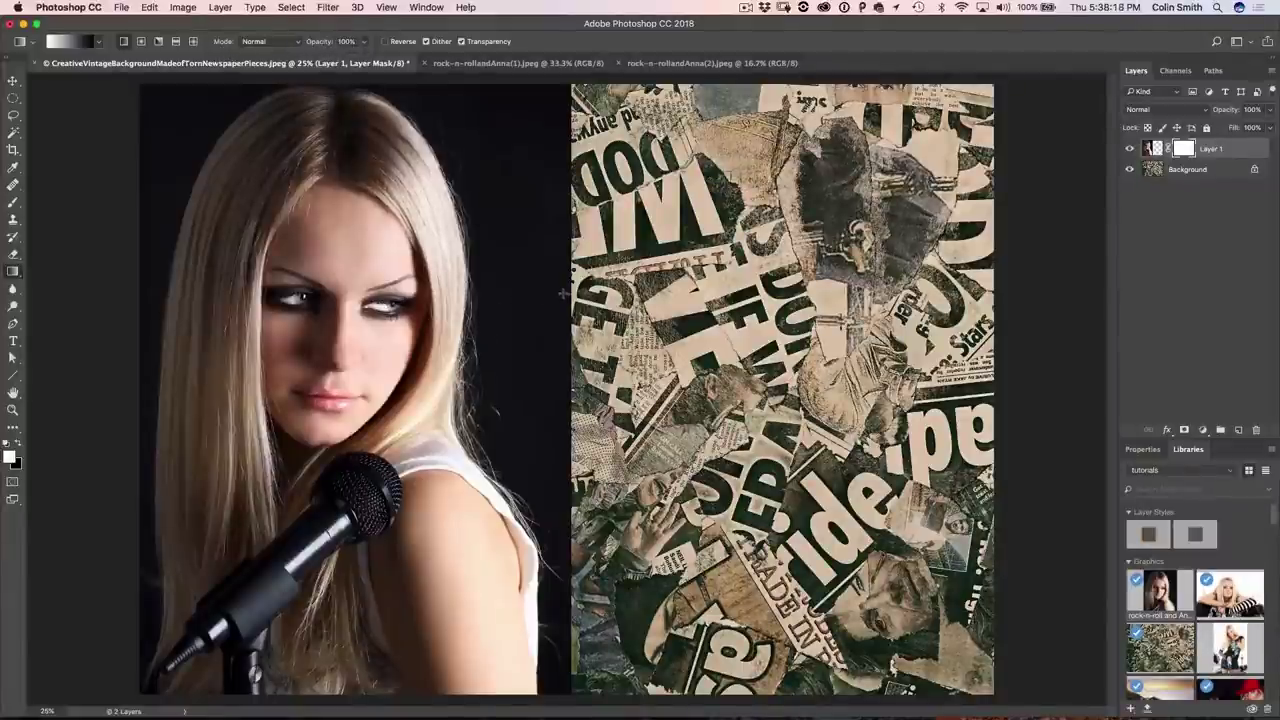
Step: Drag gradients on the mask from her face rightward until the portrait fades into the newspaper
left_click_drag(545, 291, 298, 330)
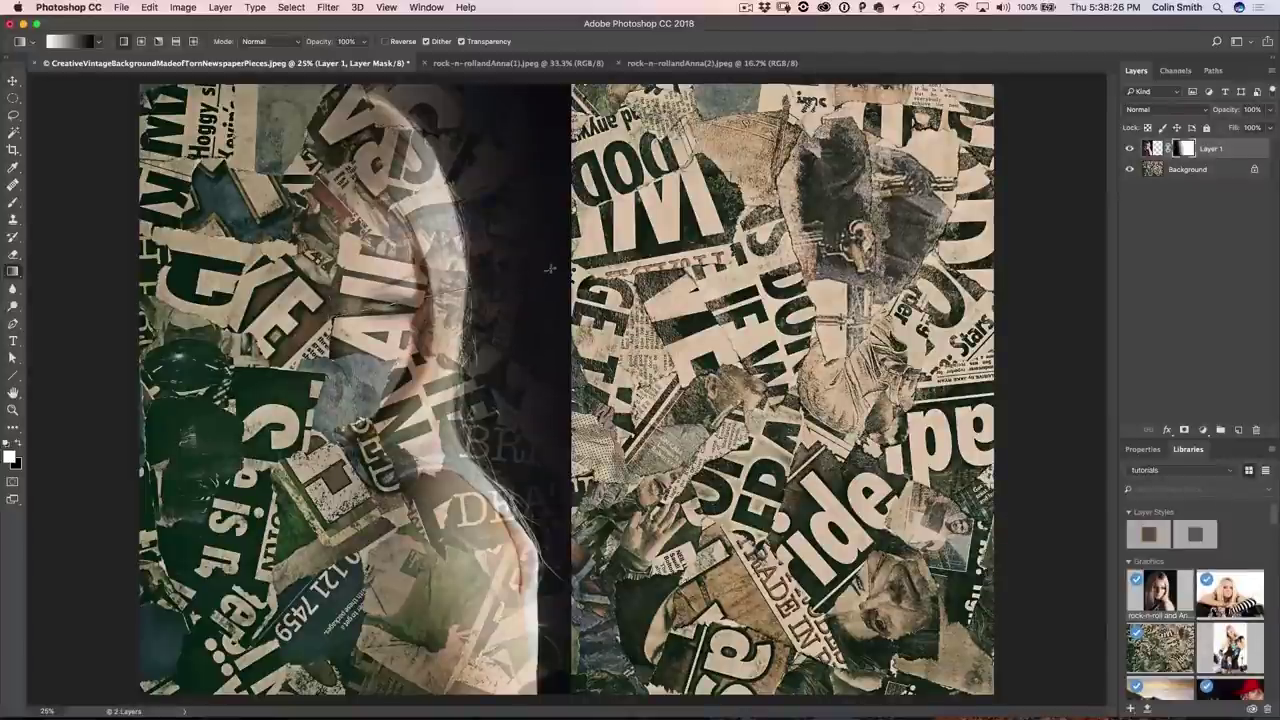
left_click_drag(420, 268, 549, 268)
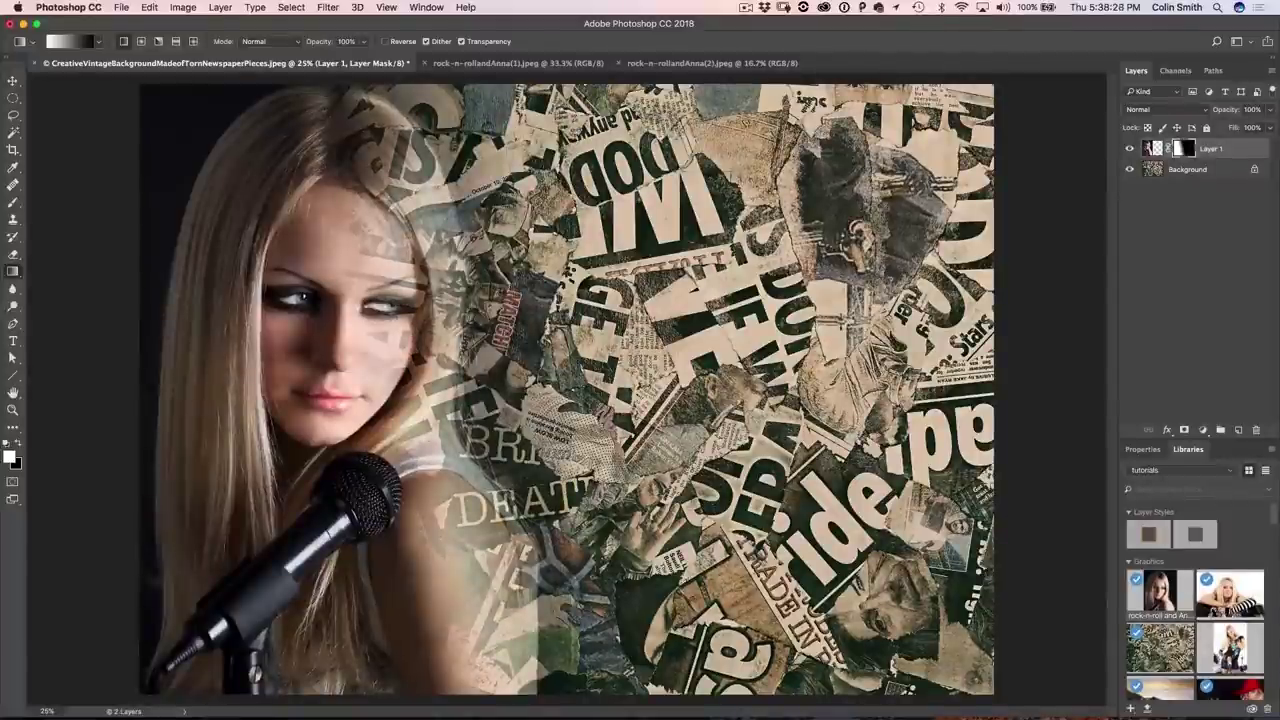
key("ctrl+z")
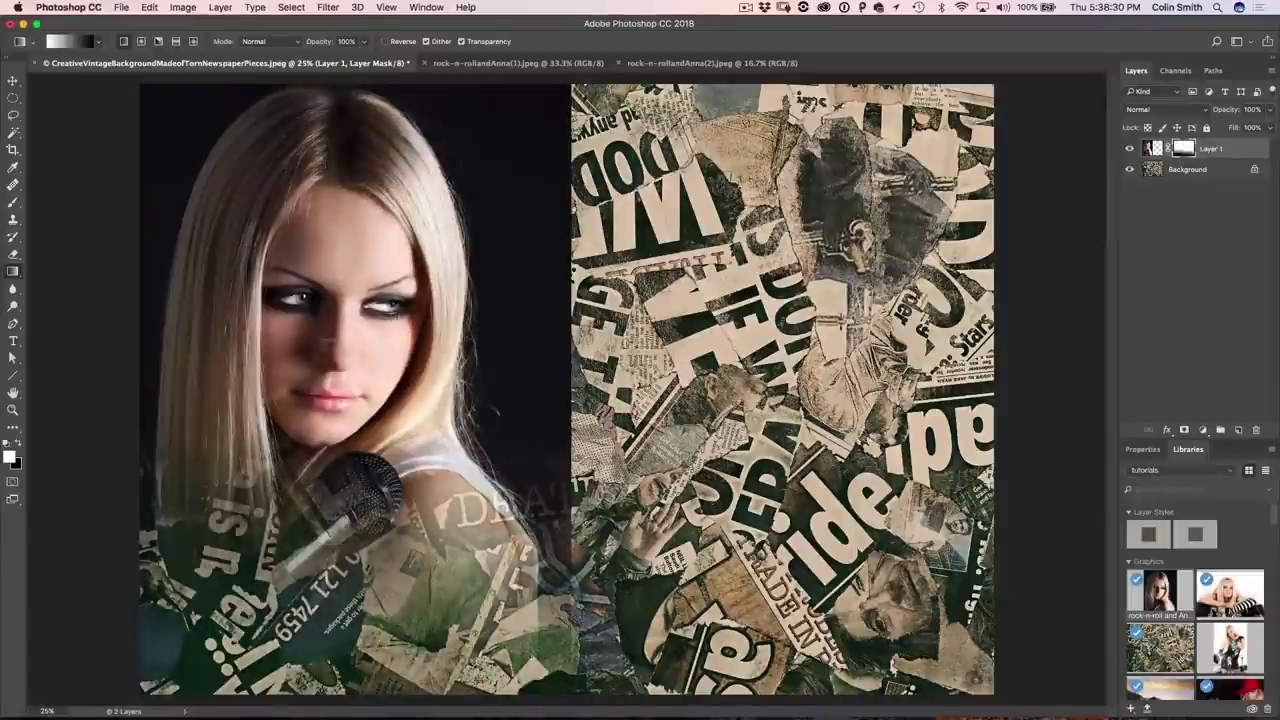
left_click_drag(328, 340, 515, 135)
left_click_drag(325, 345, 227, 260)
left_click_drag(300, 356, 570, 352)
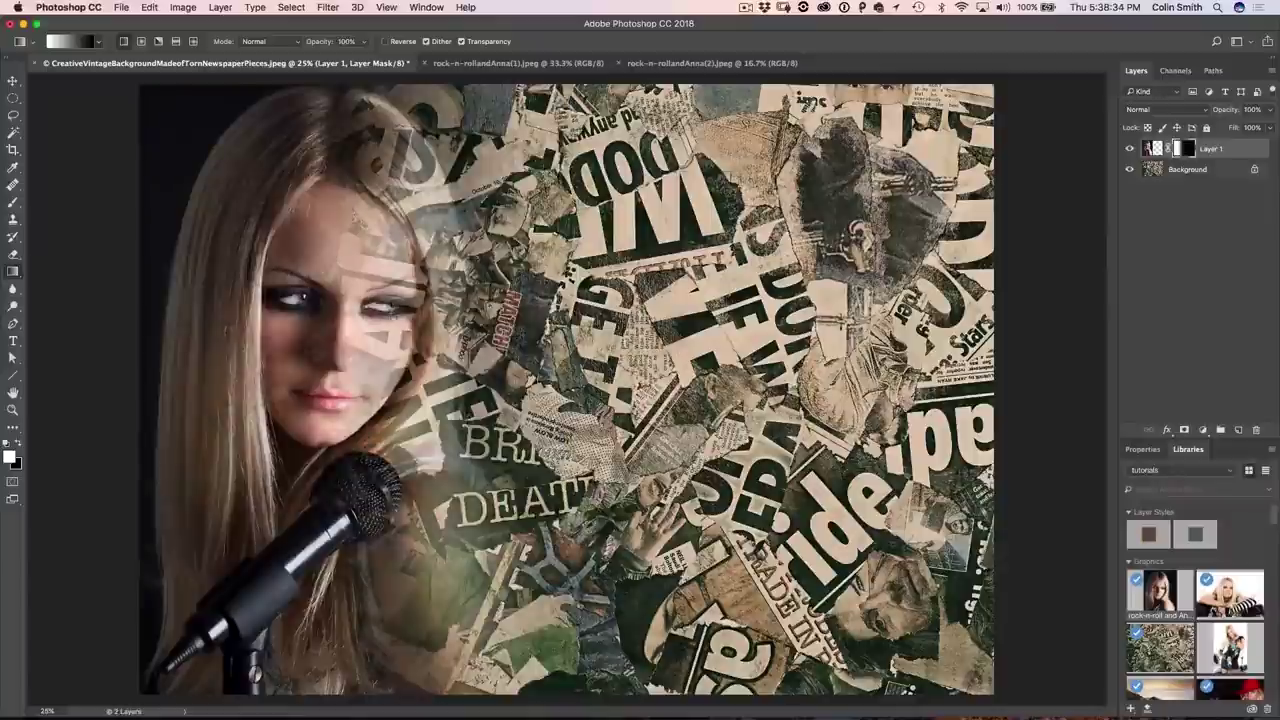
left_click_drag(339, 315, 605, 312)
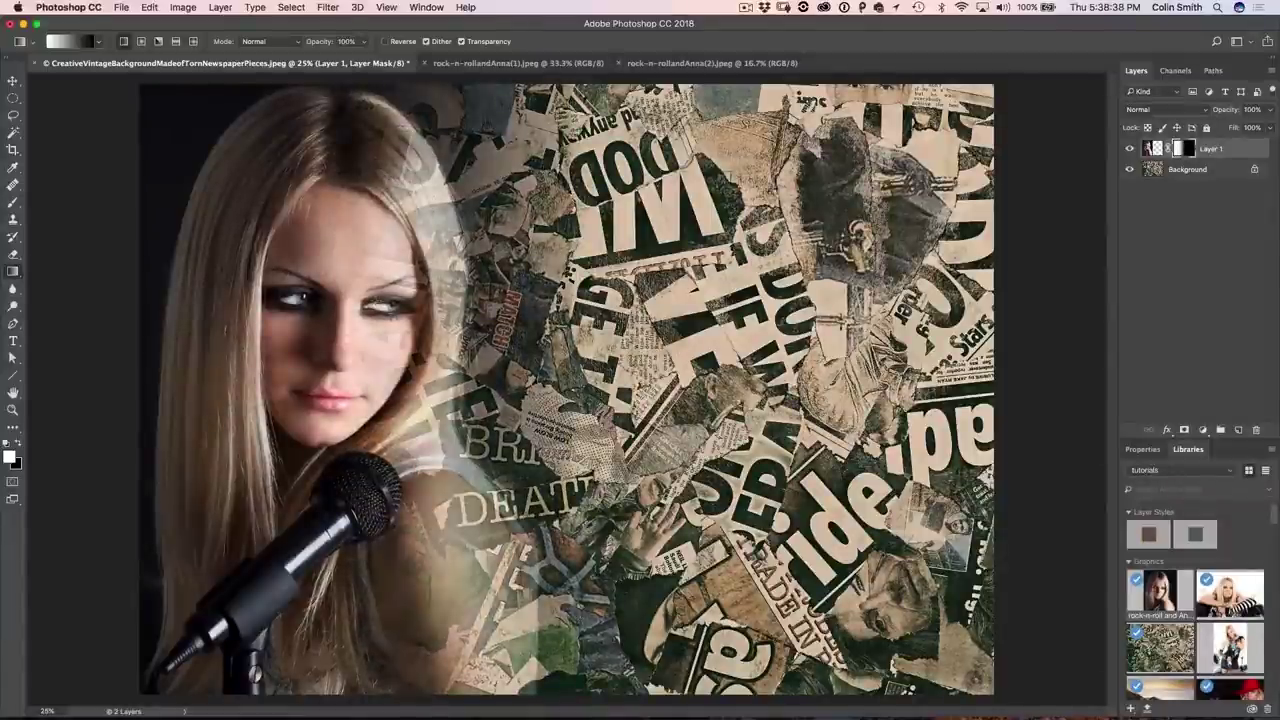
left_click_drag(375, 301, 560, 300)
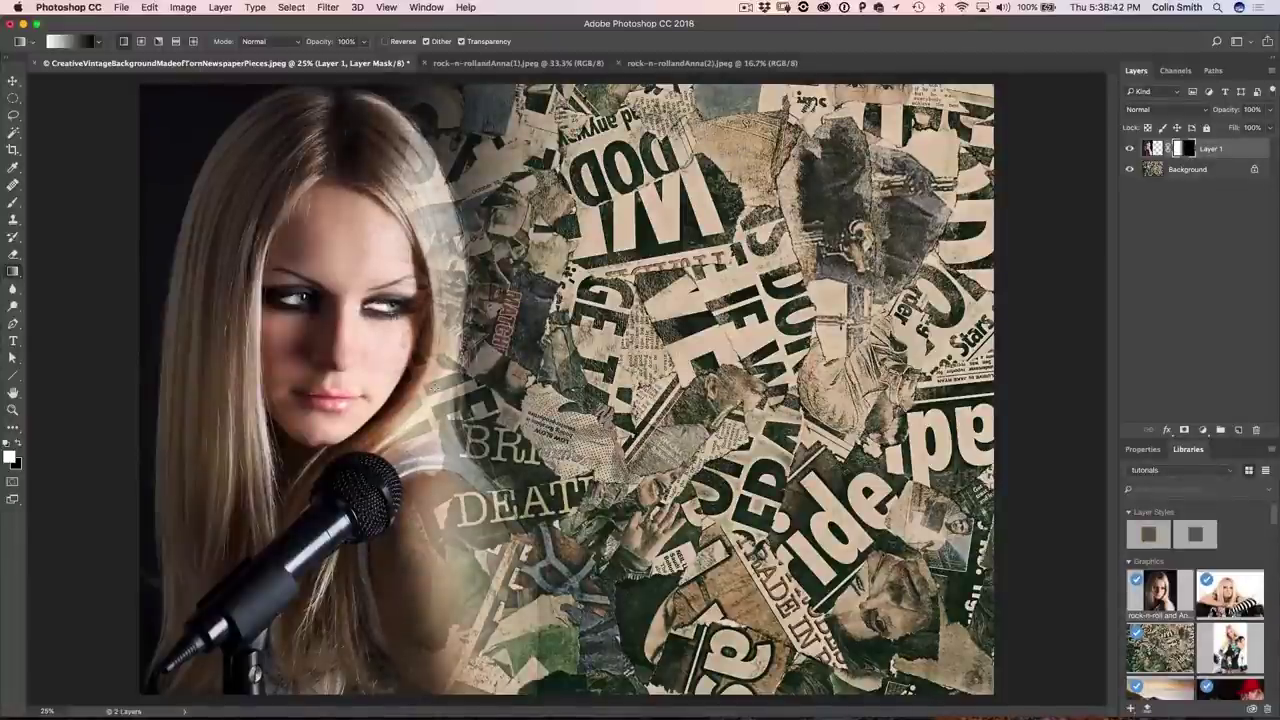
key("ctrl+z")
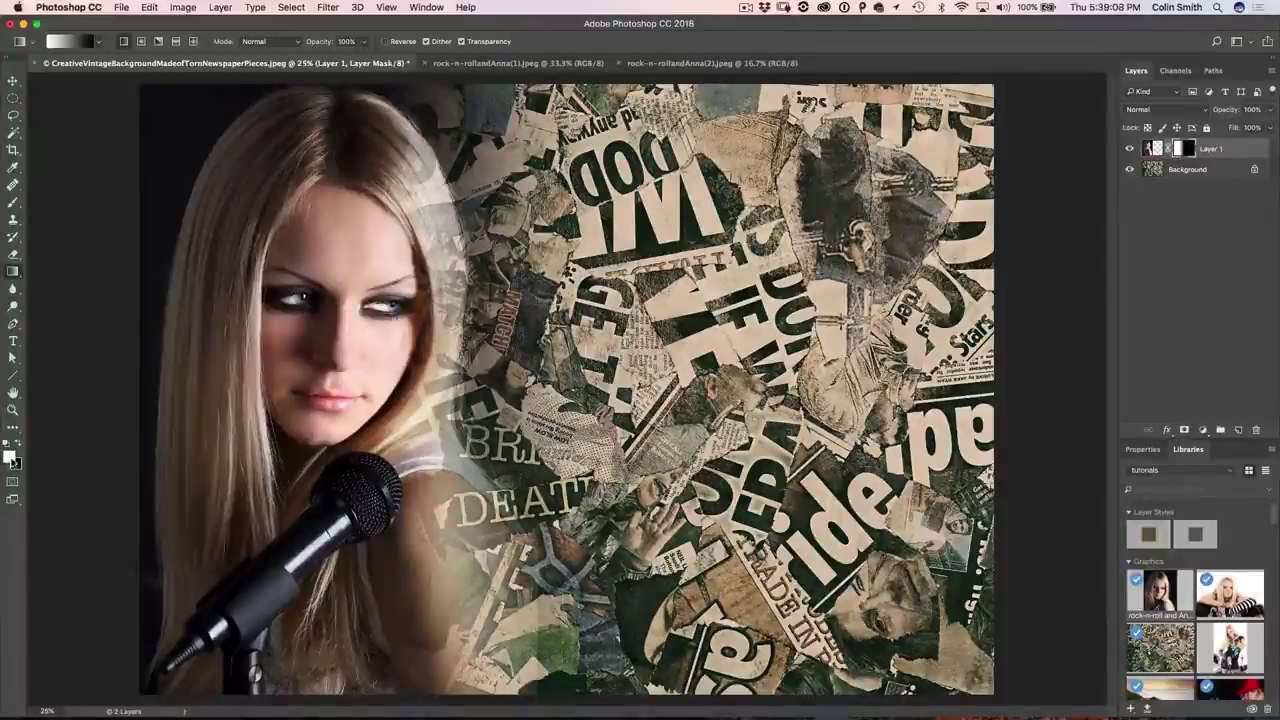
Step: Paint the mask with a ~500 px brush to restore her hair's right edge and strands below the microphone
key("b")
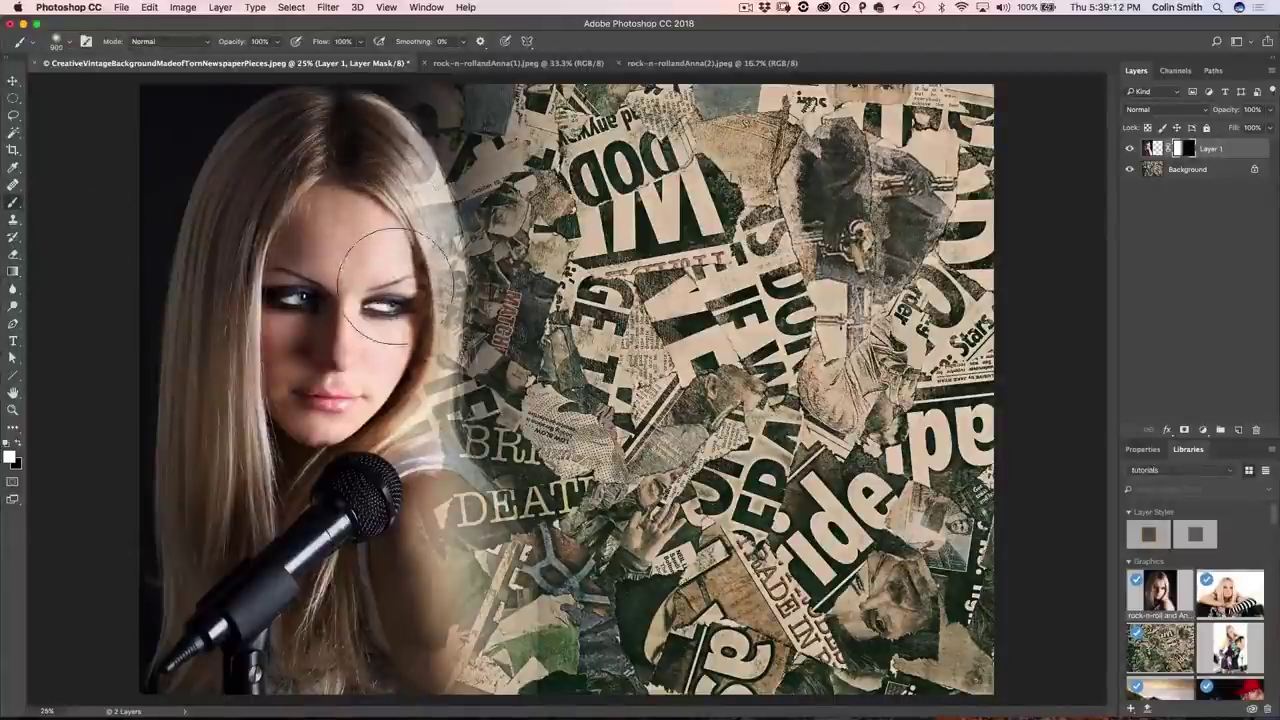
key("bracketleft")
key("bracketleft")
key("bracketleft")
key("bracketleft")
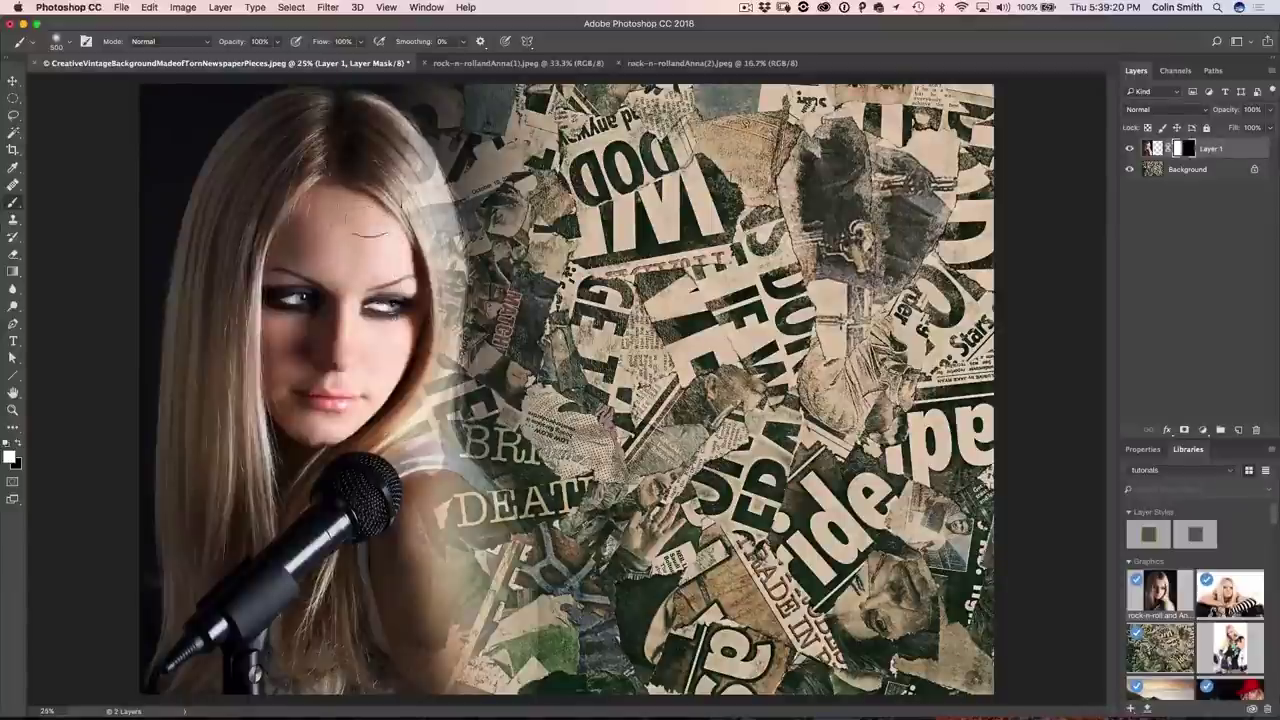
left_click_drag(395, 190, 440, 240)
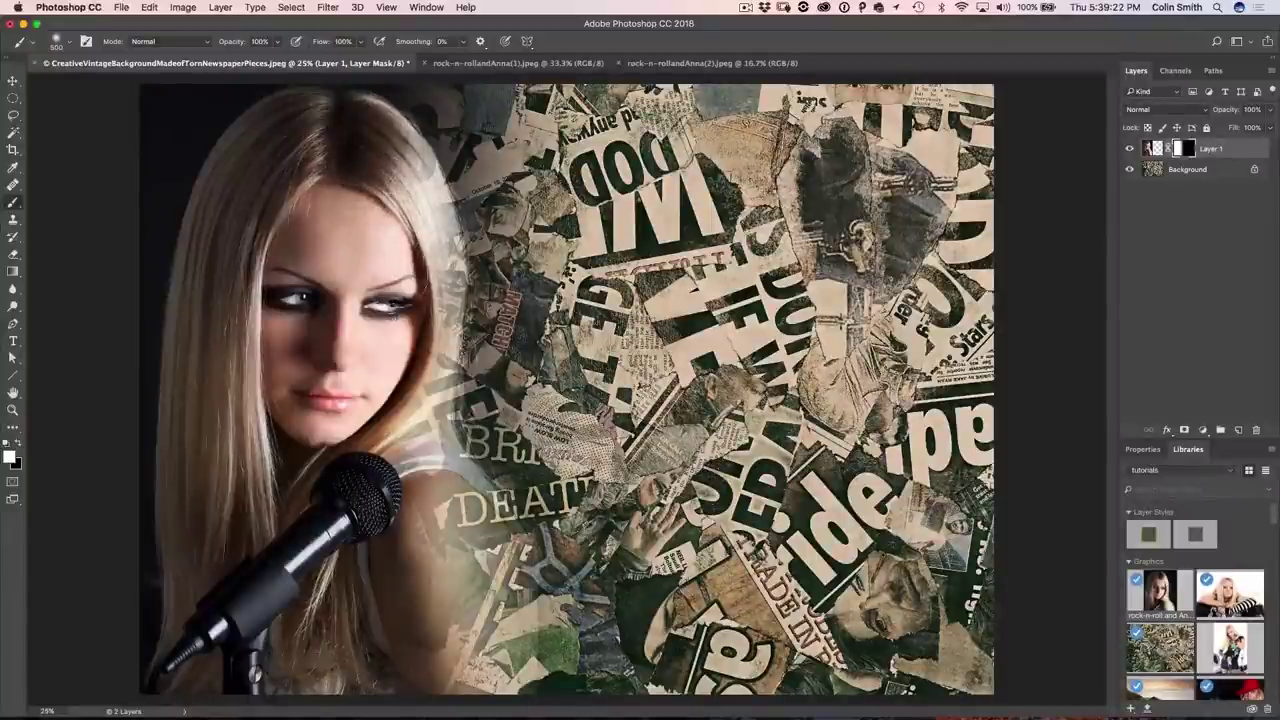
mouse_move(305, 545)
left_mouse_down()
mouse_move(318, 598)
mouse_move(360, 600)
mouse_move(410, 672)
mouse_move(490, 662)
left_mouse_up()
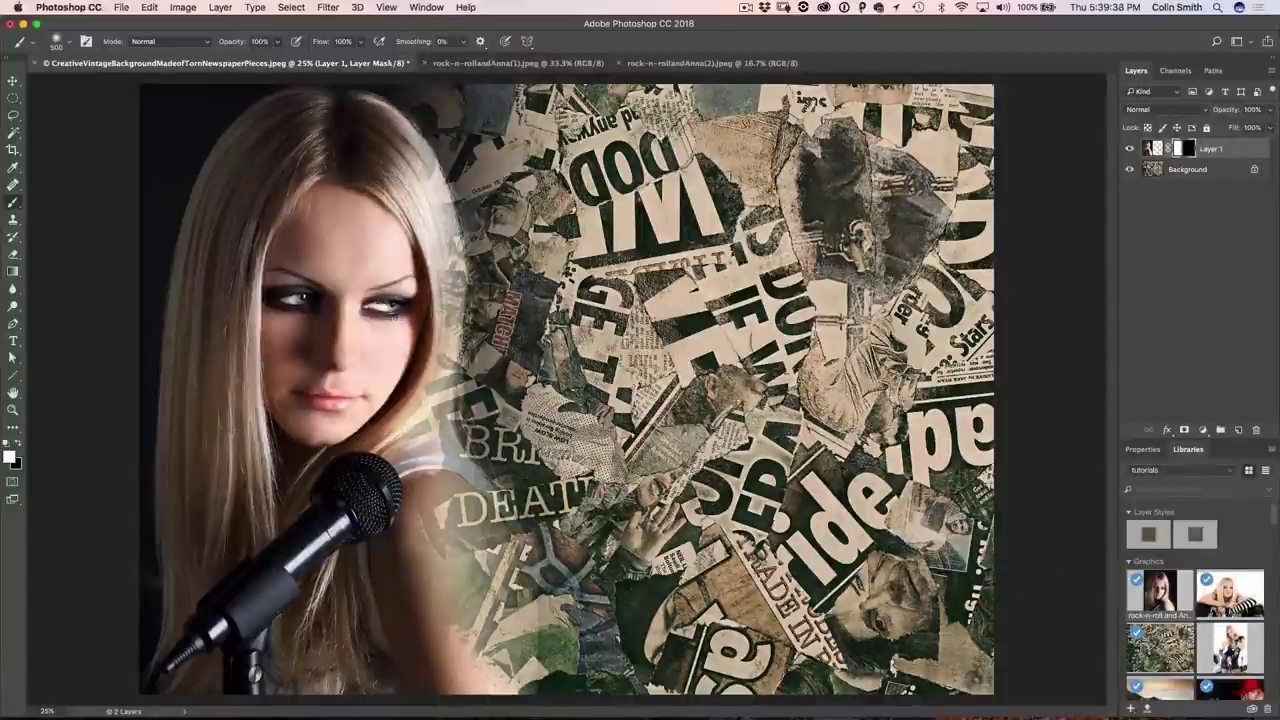
Step: Paste the drummer photo into the collage as Layer 2 and move it down and right
left_click(660, 66)
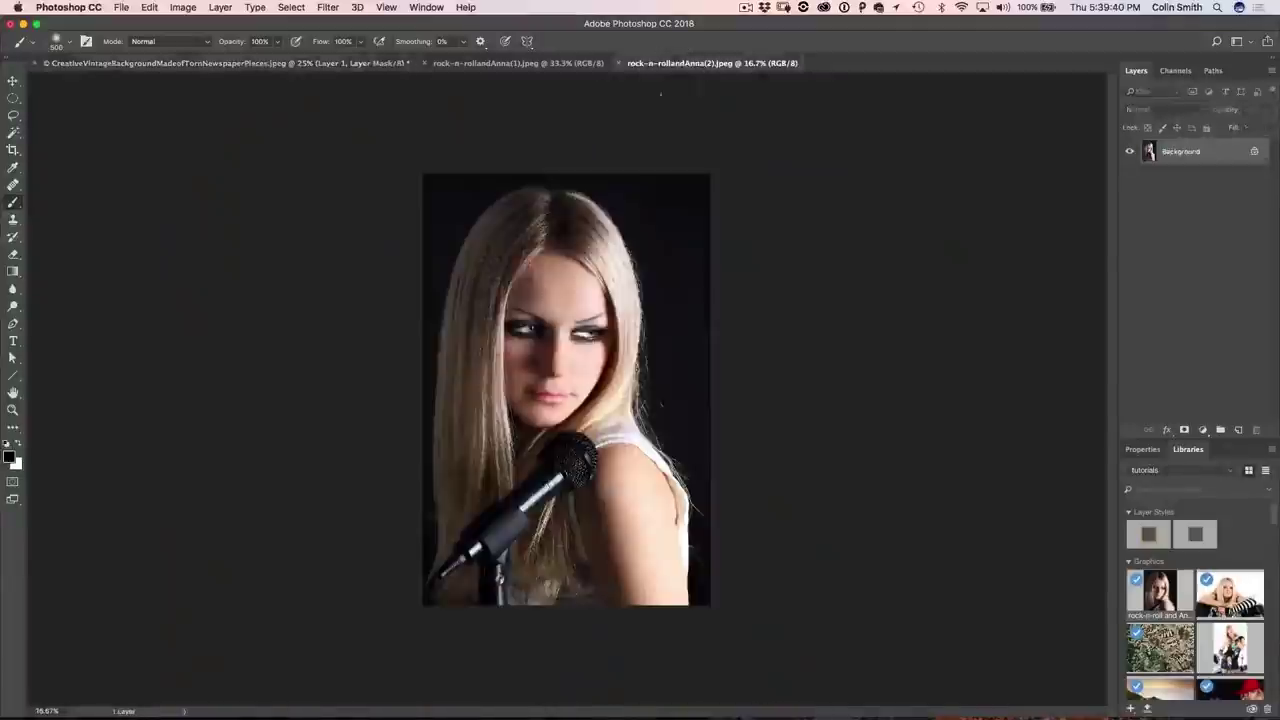
key("v")
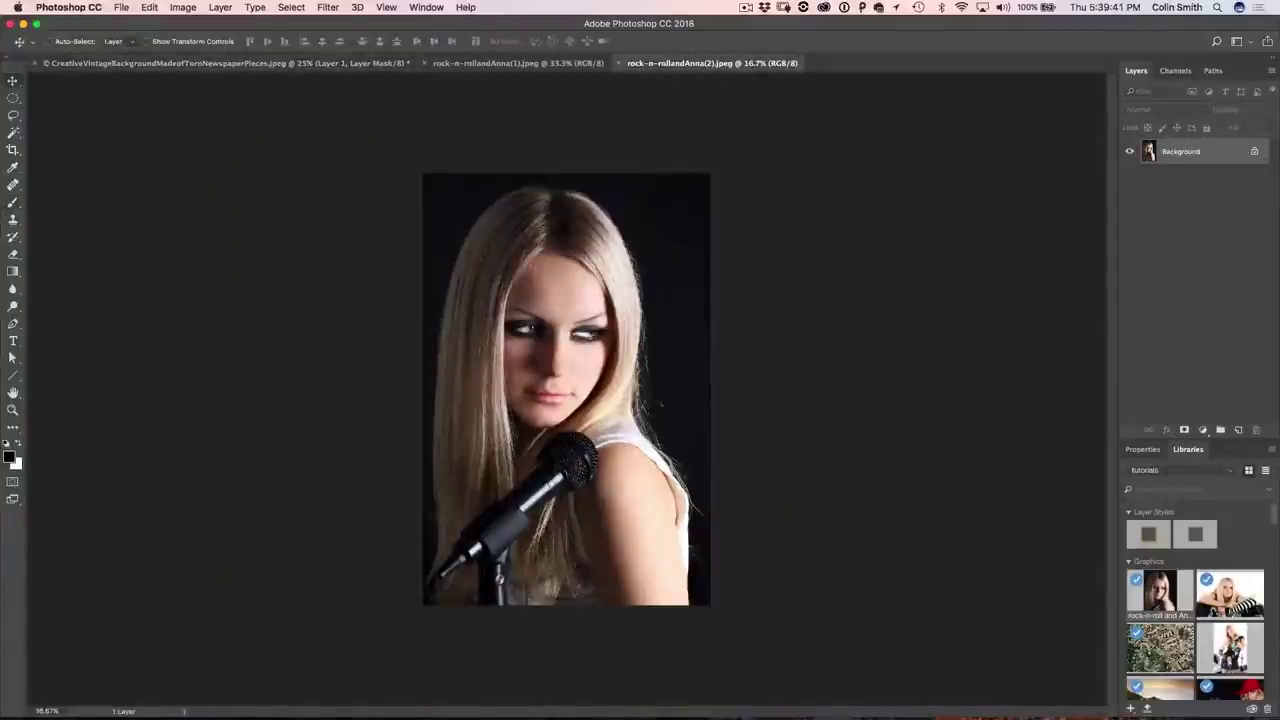
left_click(515, 64)
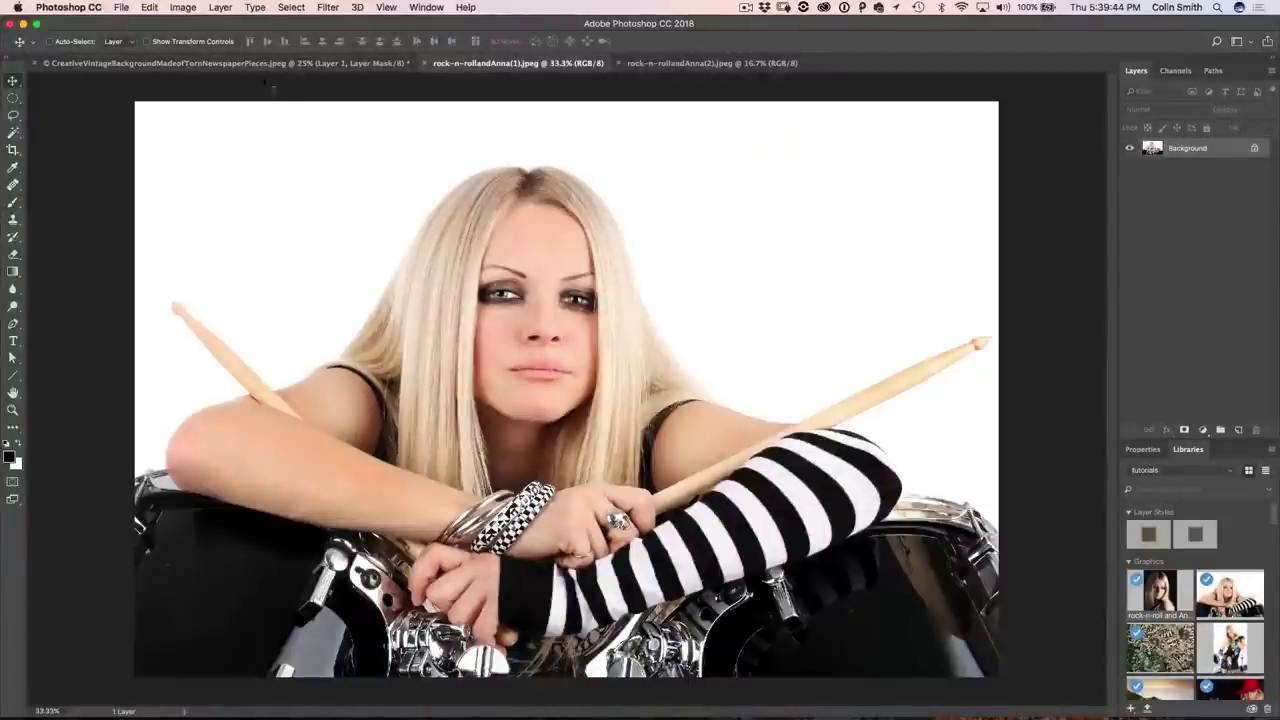
left_click(323, 65)
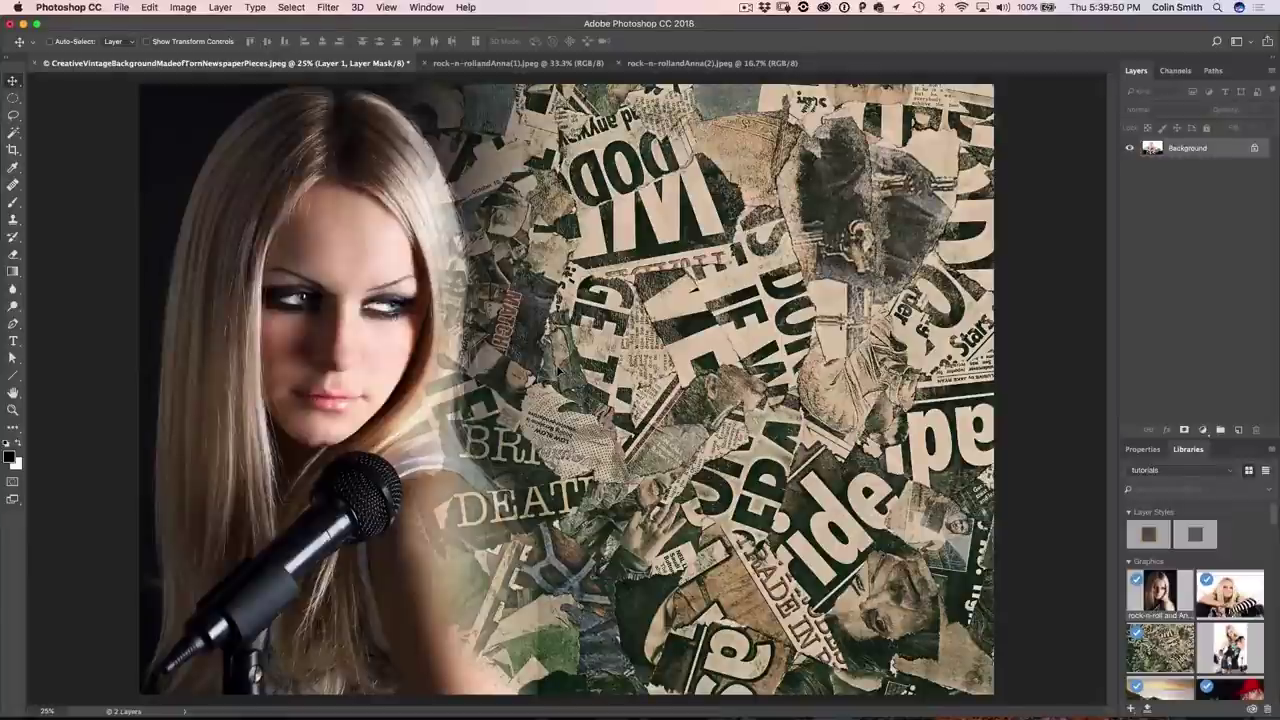
key("ctrl+v")
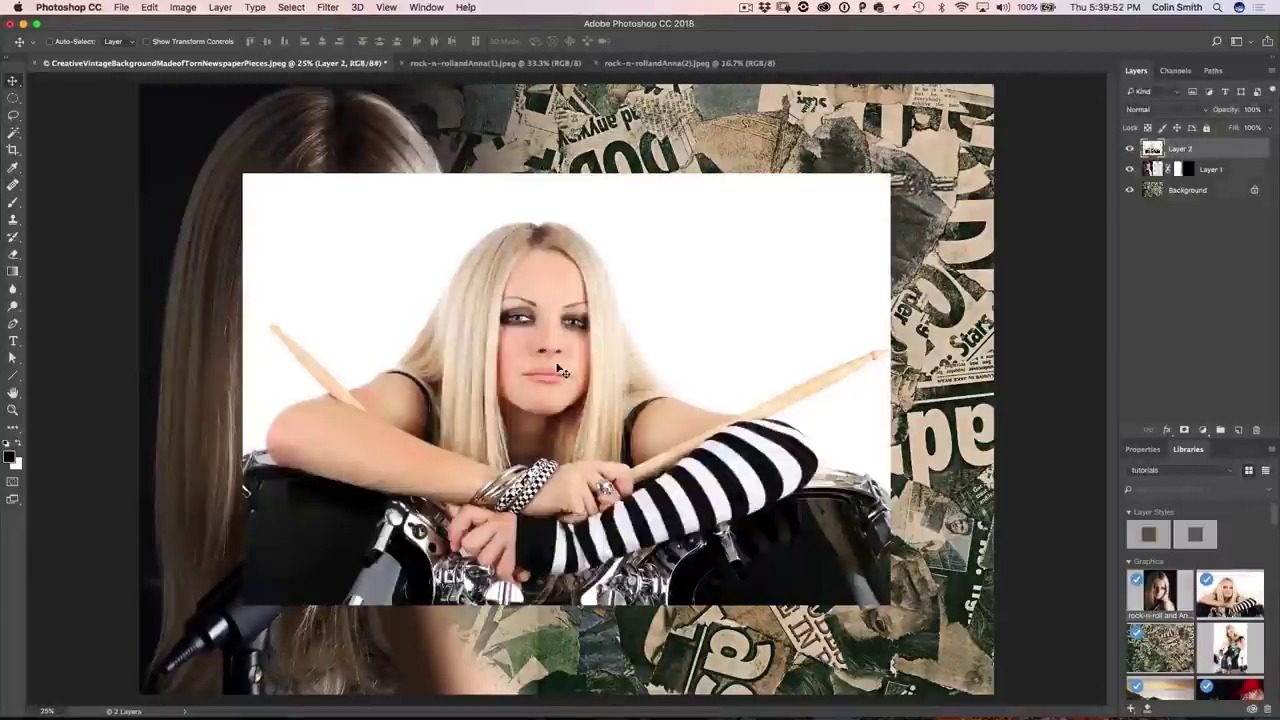
left_click_drag(558, 401, 660, 498)
Step: Free Transform the drummer photo to about 113% and nudge it slightly lower
key("ctrl+t")
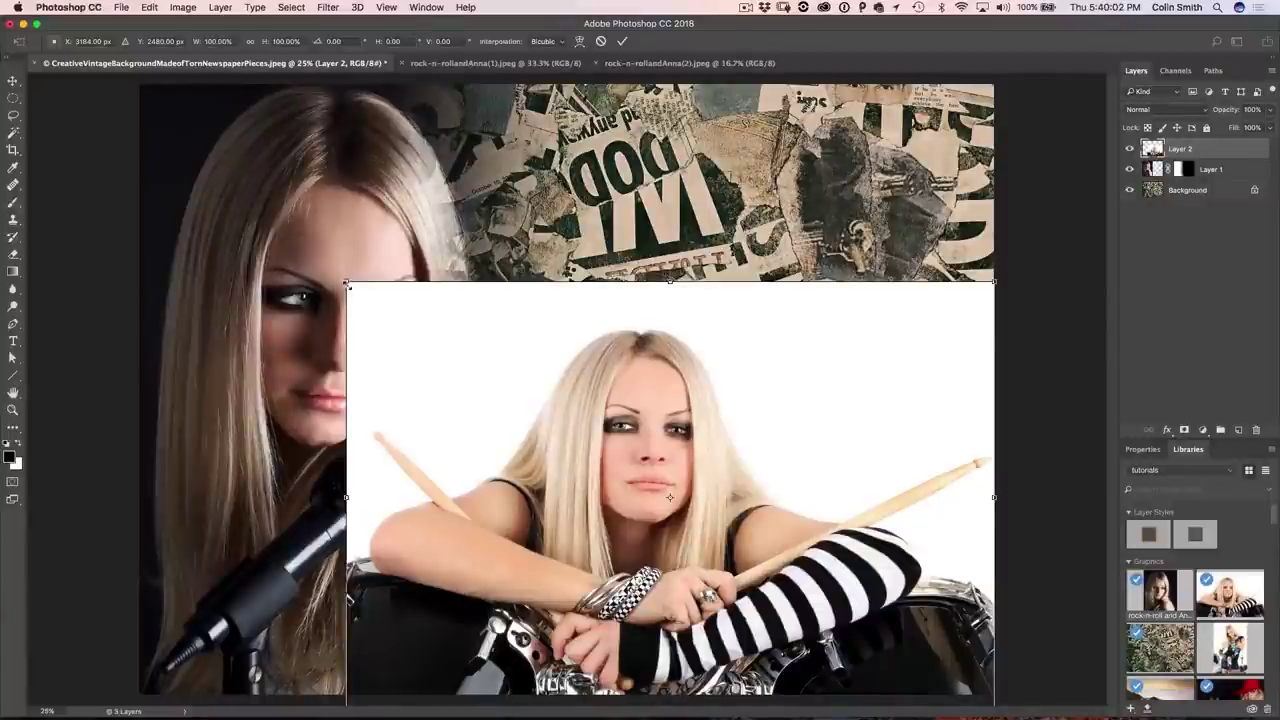
left_click_drag(346, 284, 270, 208)
key("Return")
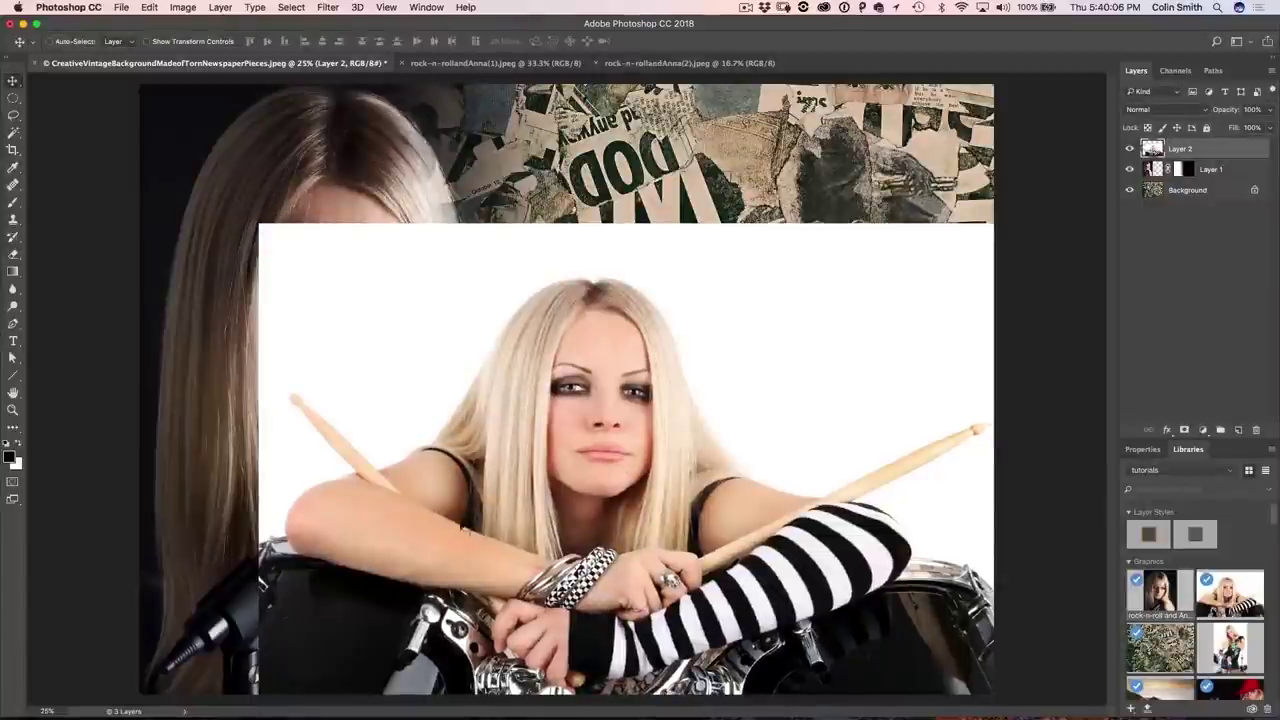
left_click_drag(503, 440, 530, 434)
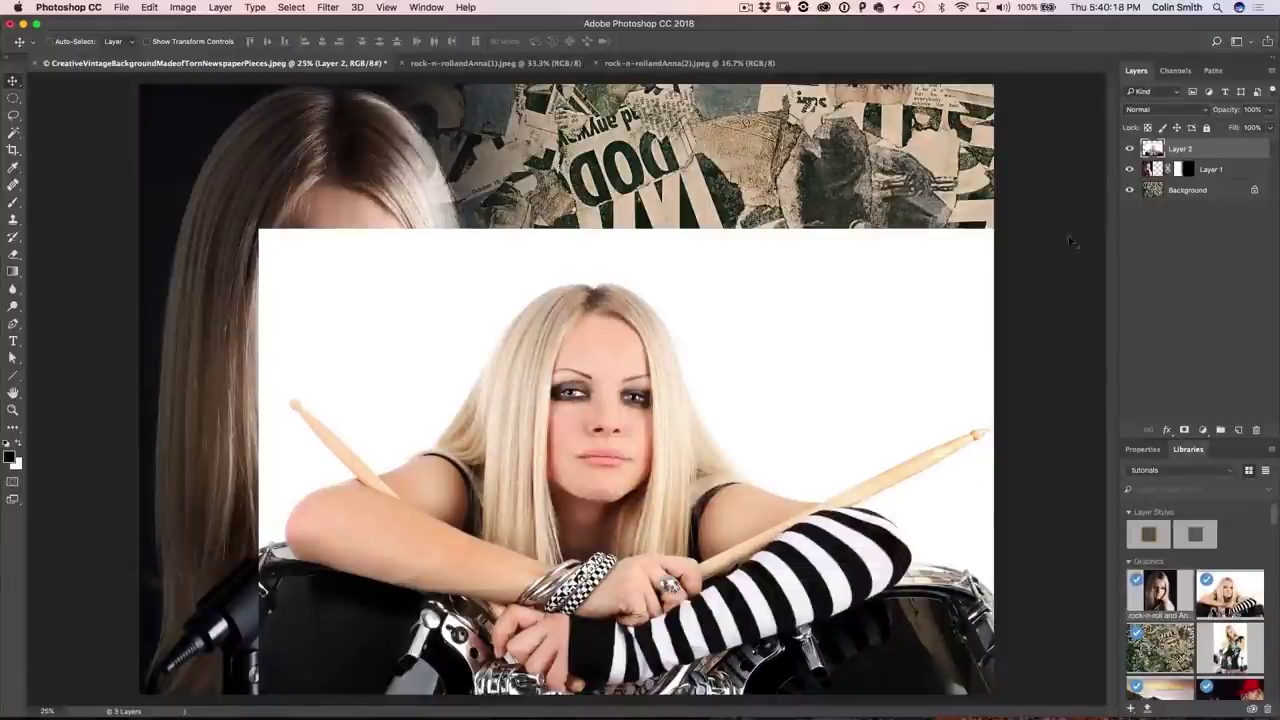
Step: Add a layer mask to Layer 2 and drag gradient fades over its top and left side
left_click(1186, 430)
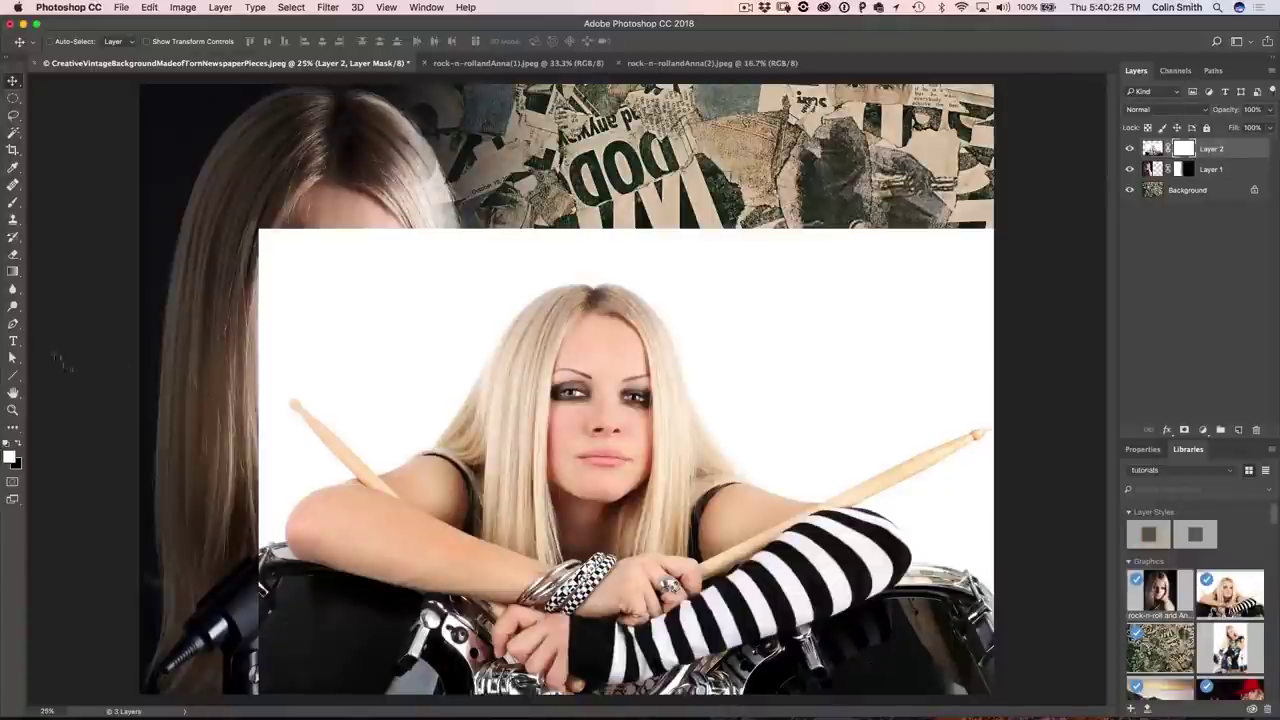
left_click(13, 270)
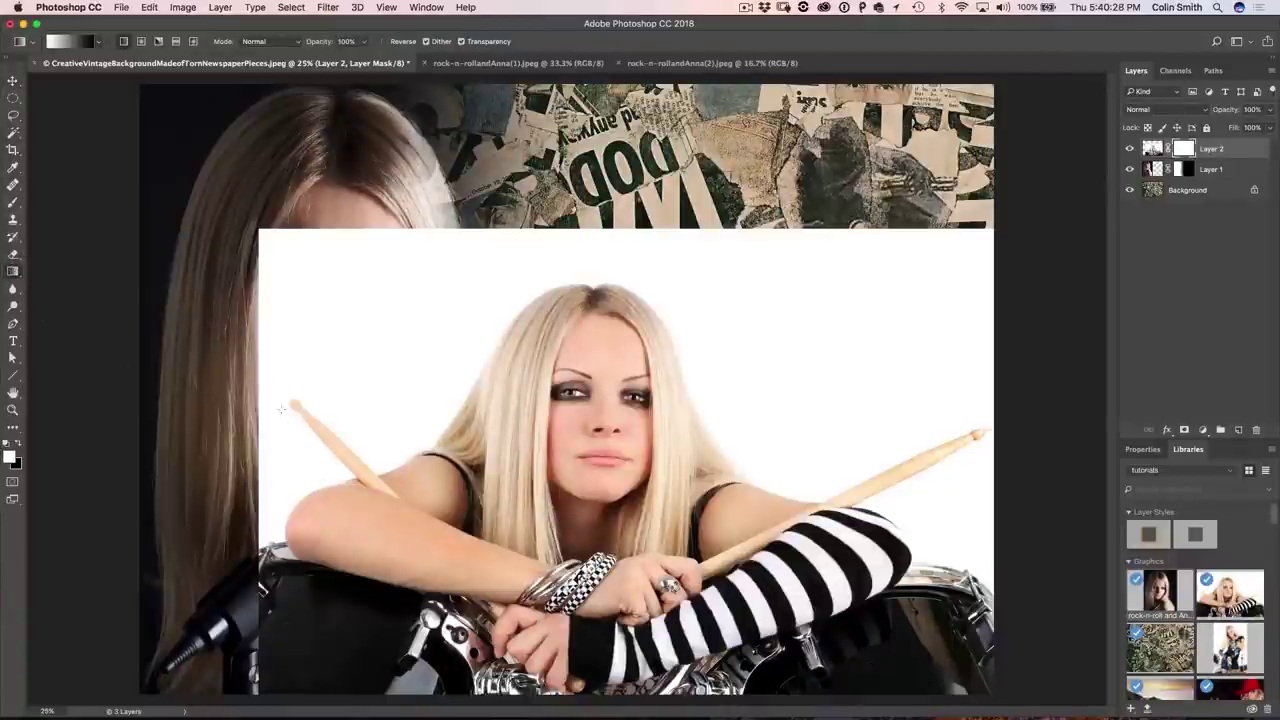
left_click_drag(311, 418, 262, 426)
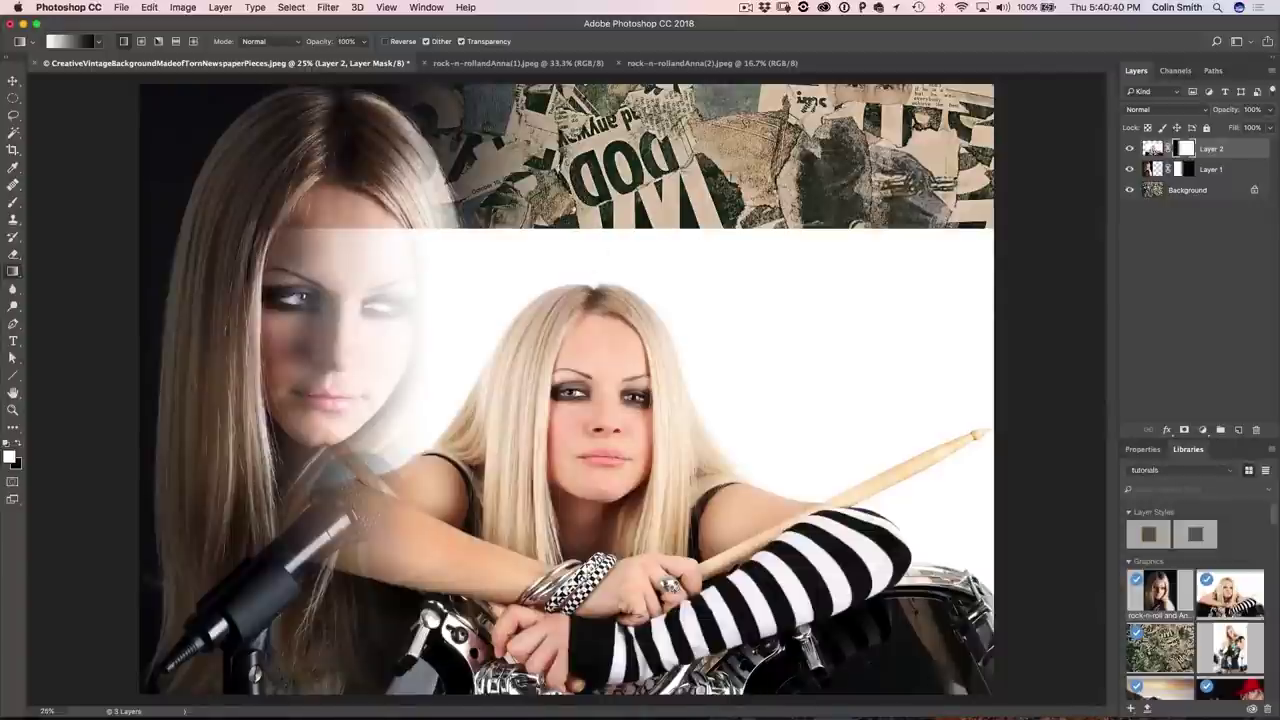
left_click_drag(591, 316, 594, 228)
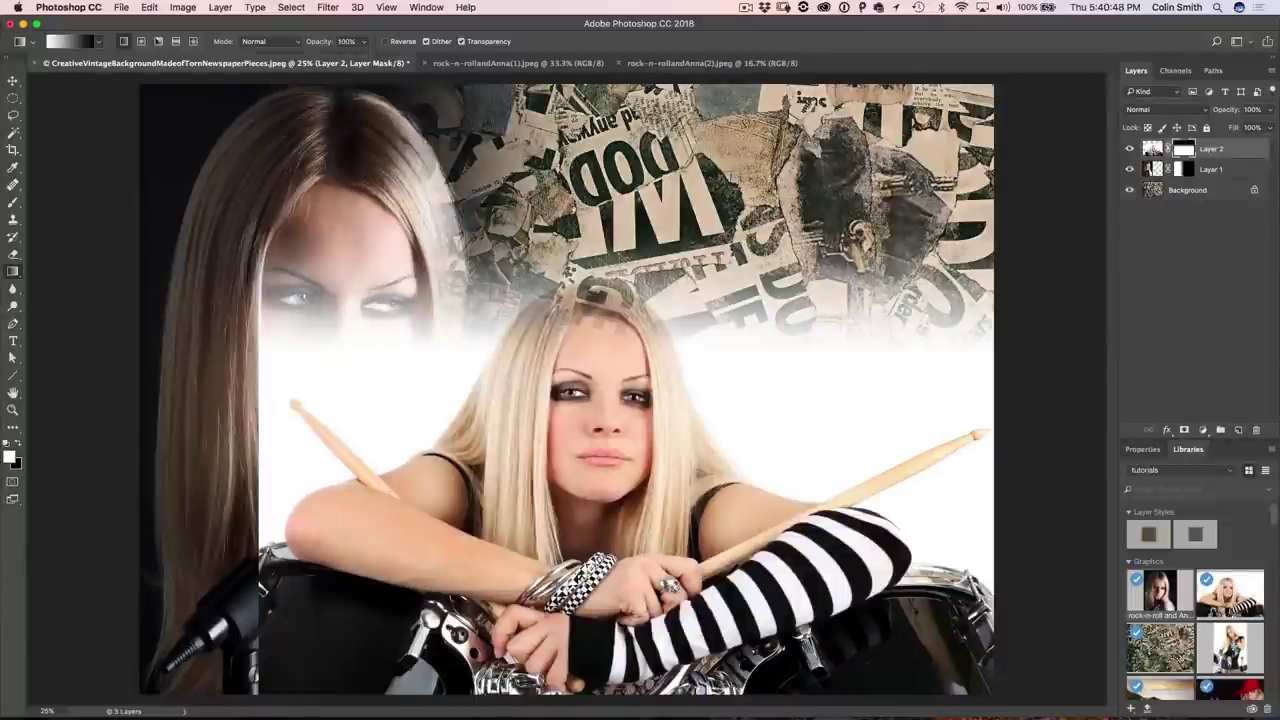
left_click_drag(400, 503, 356, 502)
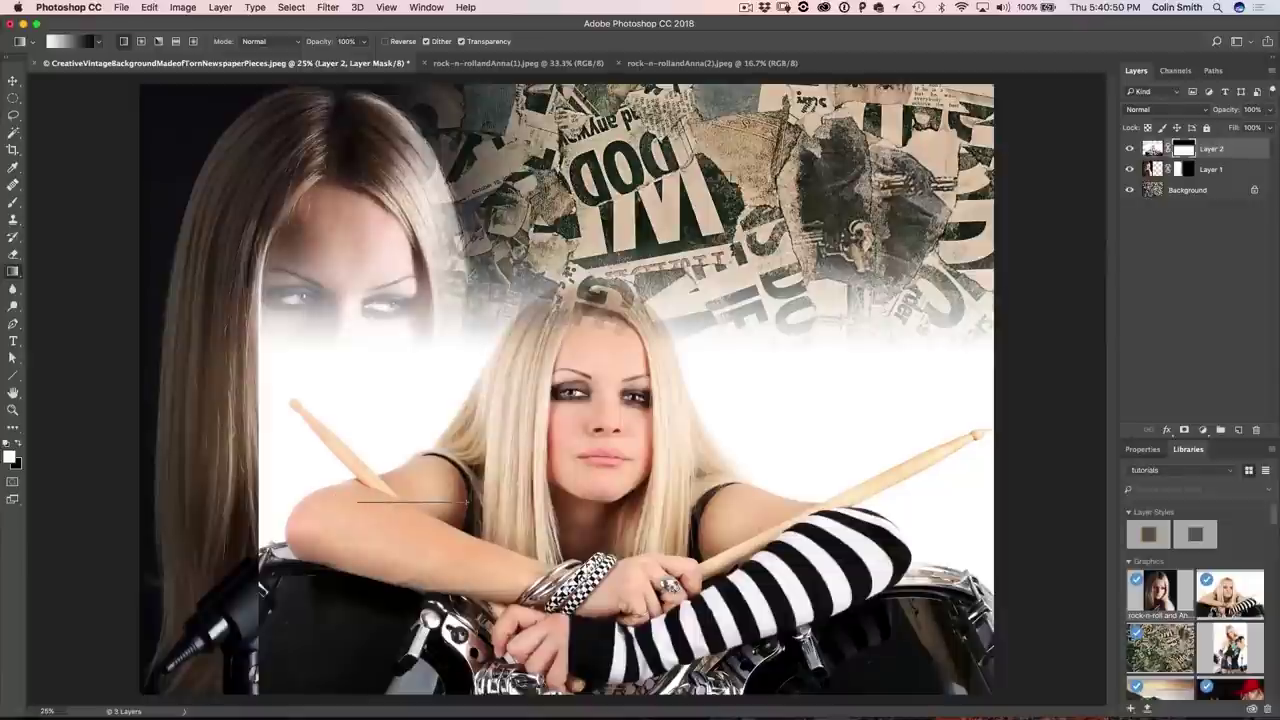
left_click_drag(261, 500, 260, 500)
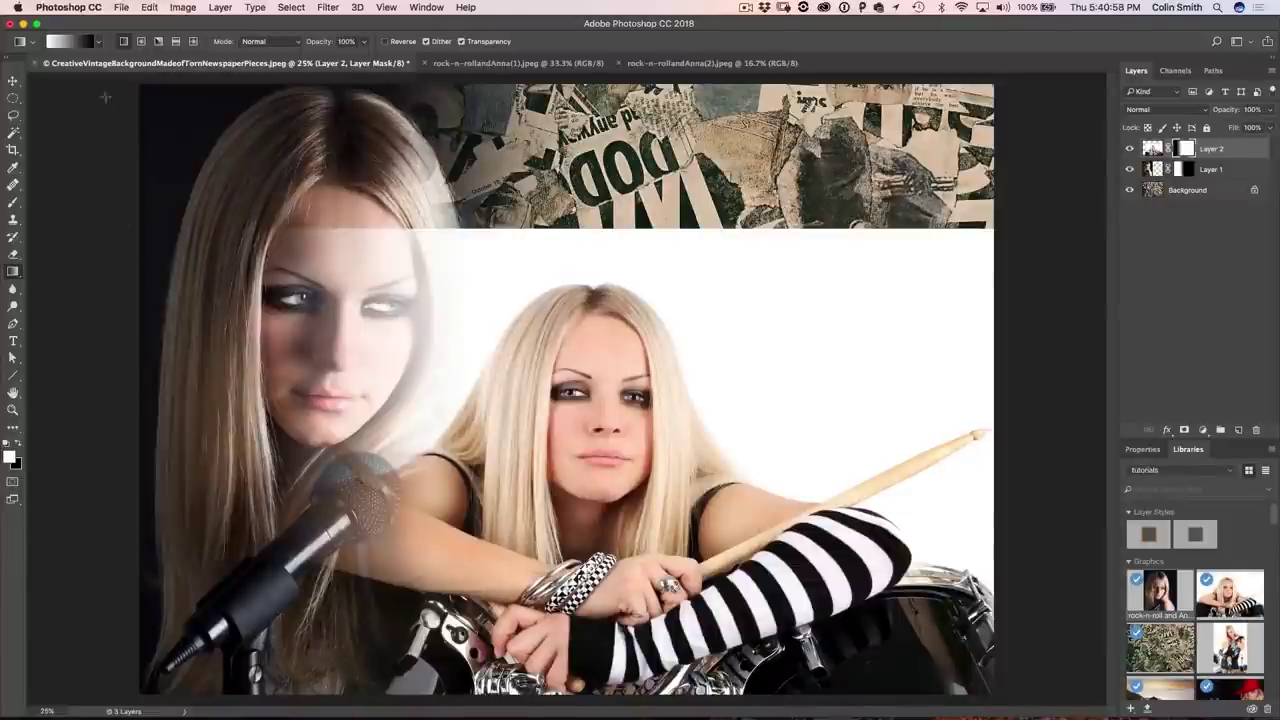
Step: Switch to a black colour-to-transparent gradient and draw a downward fade on the drummer's mask
left_click(97, 44)
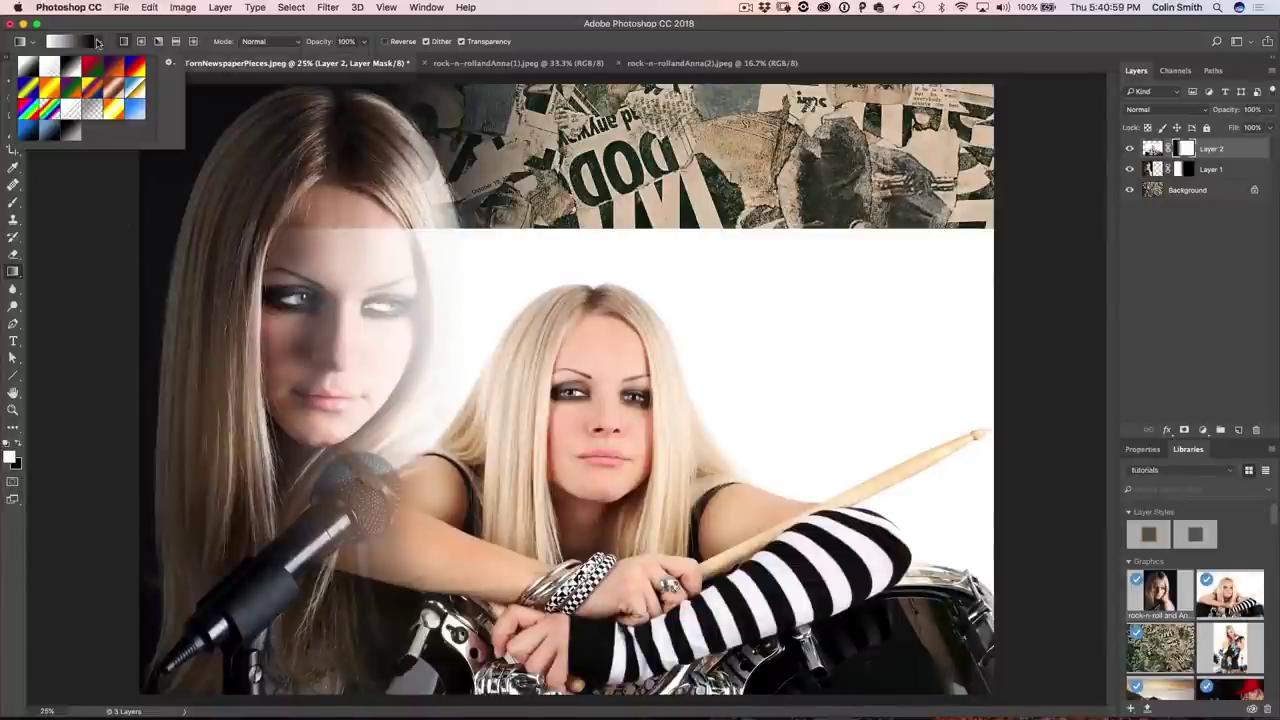
left_click(48, 66)
left_click(92, 40)
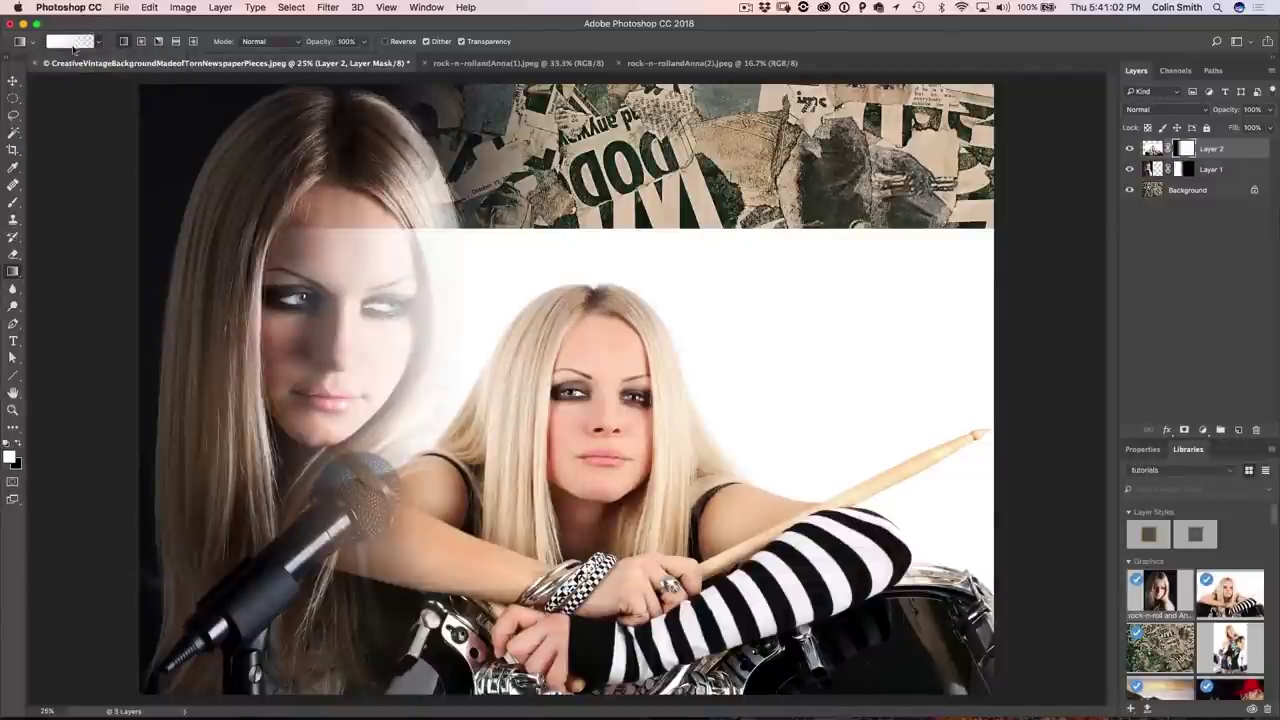
key("x")
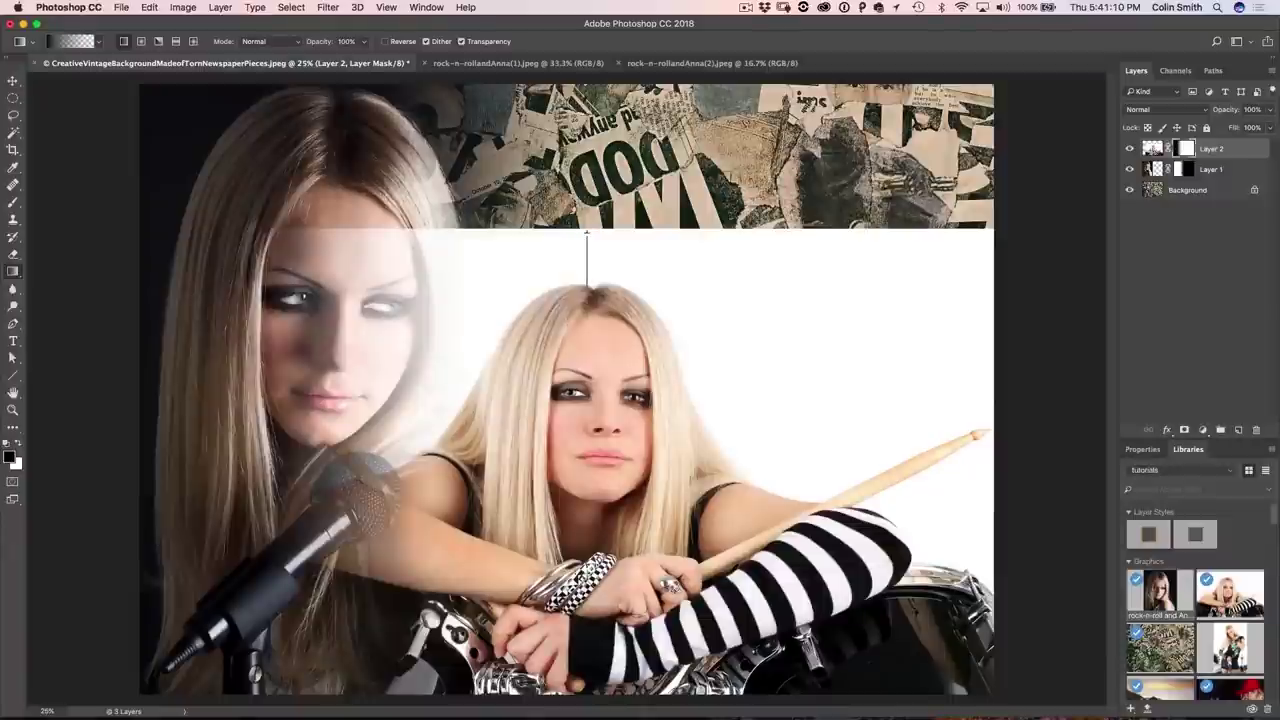
left_click_drag(587, 287, 587, 330)
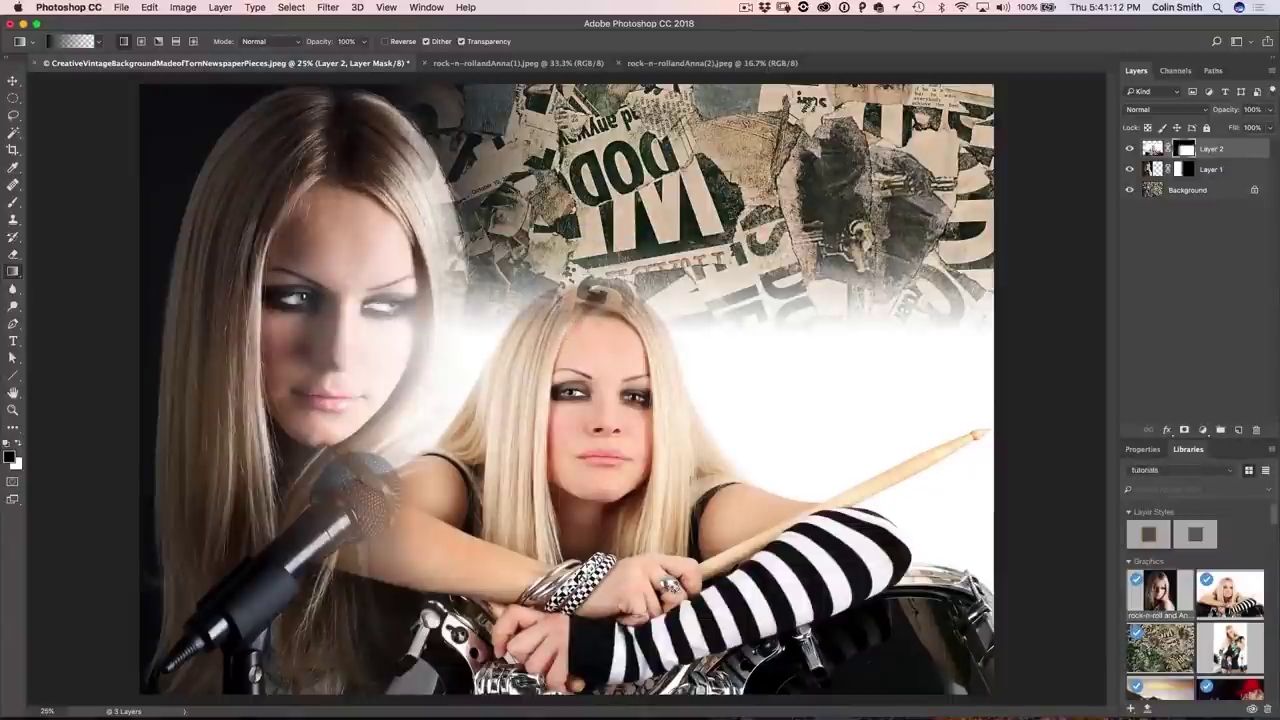
key("super+z")
left_click_drag(607, 236, 607, 500)
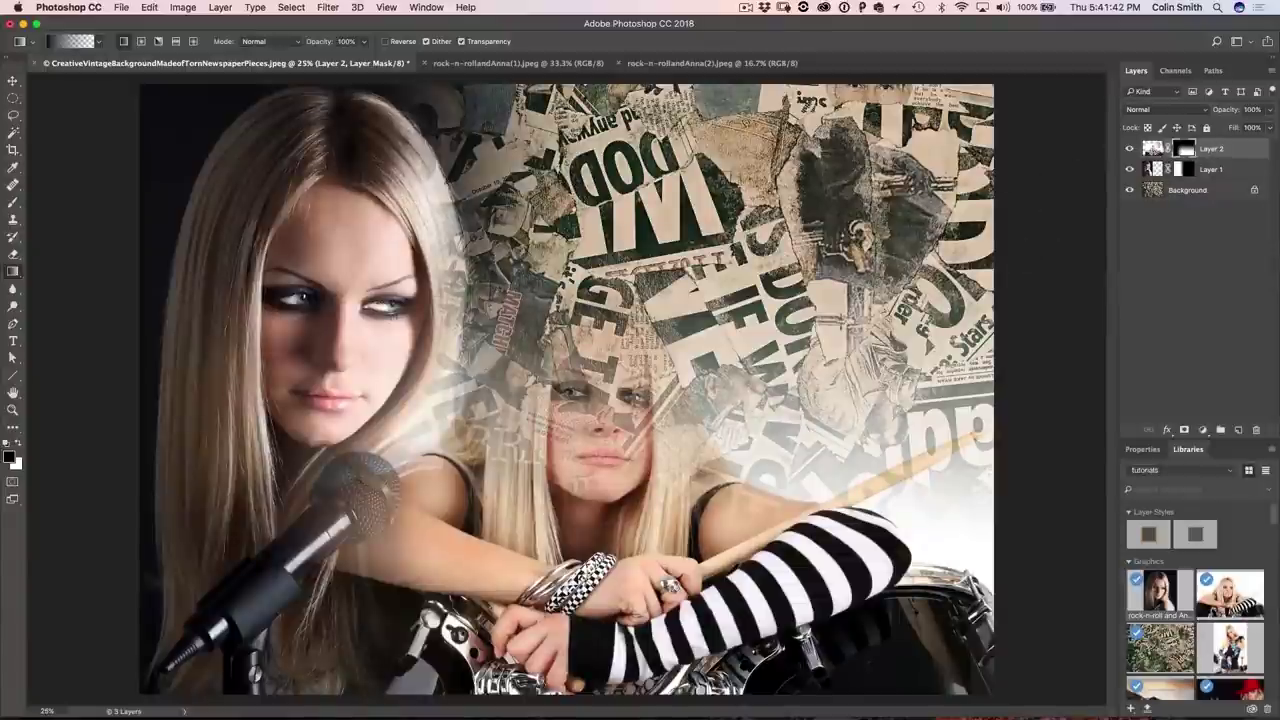
Step: Disable Layer 2's mask and Magic Wand-select the white backdrop at Tolerance 20, viewed in Quick Mask
left_click(1185, 148, "shift")
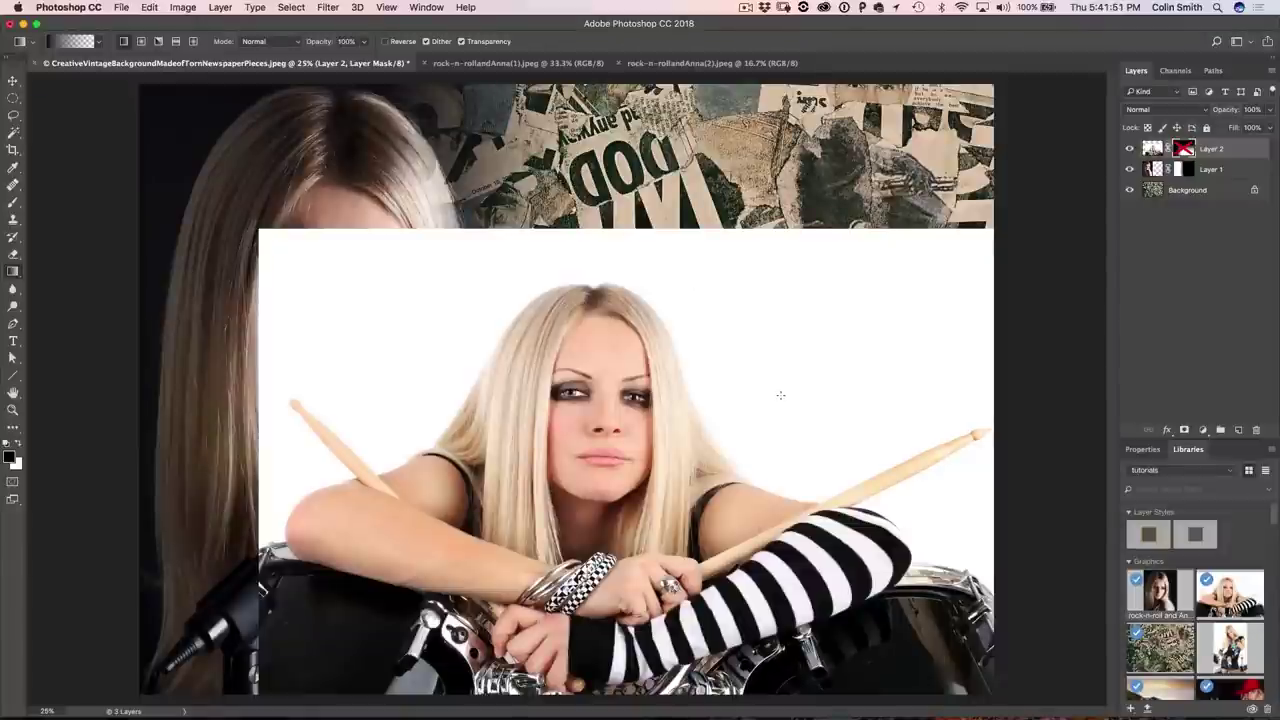
left_click(14, 132)
left_click(16, 132)
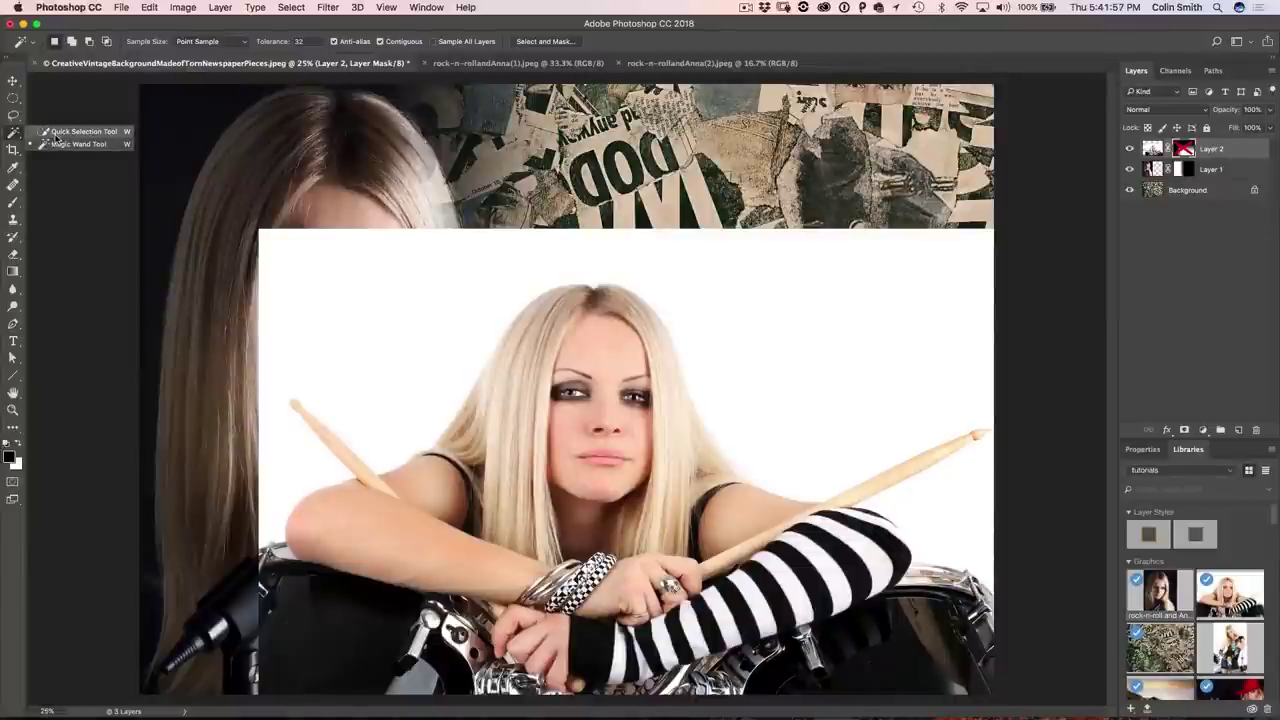
left_click(62, 144)
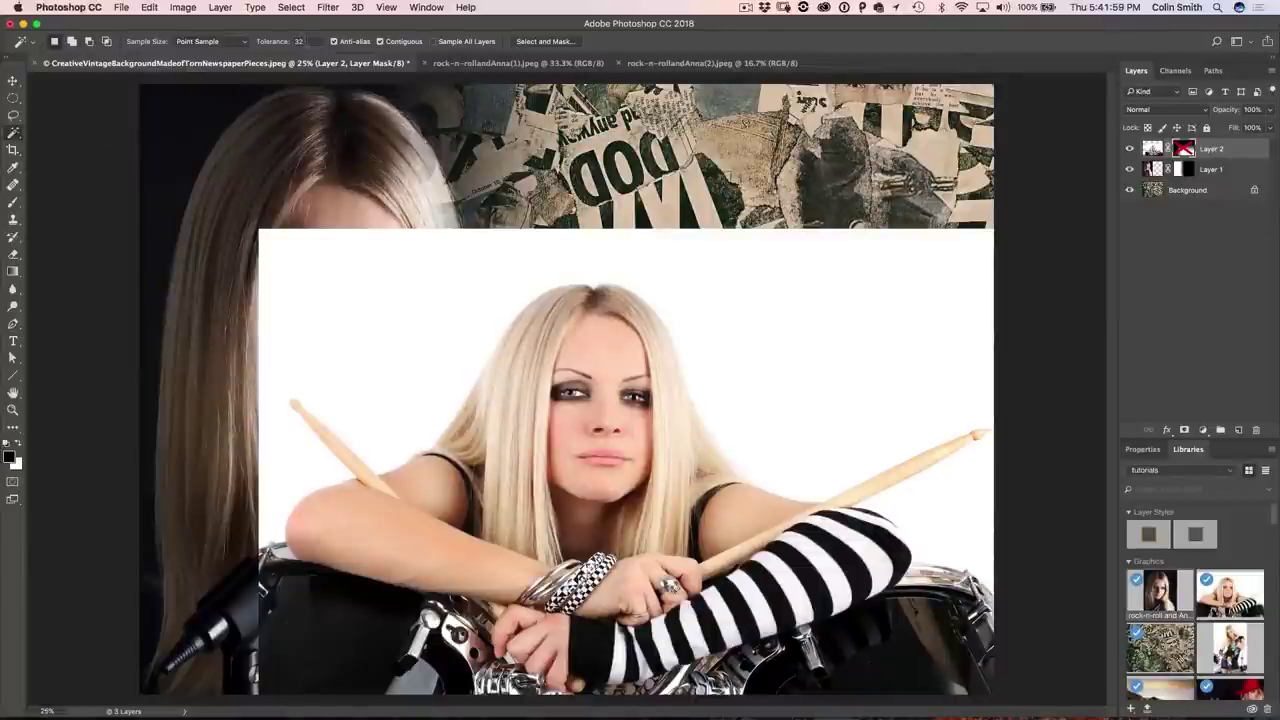
left_click(298, 41)
type("2")
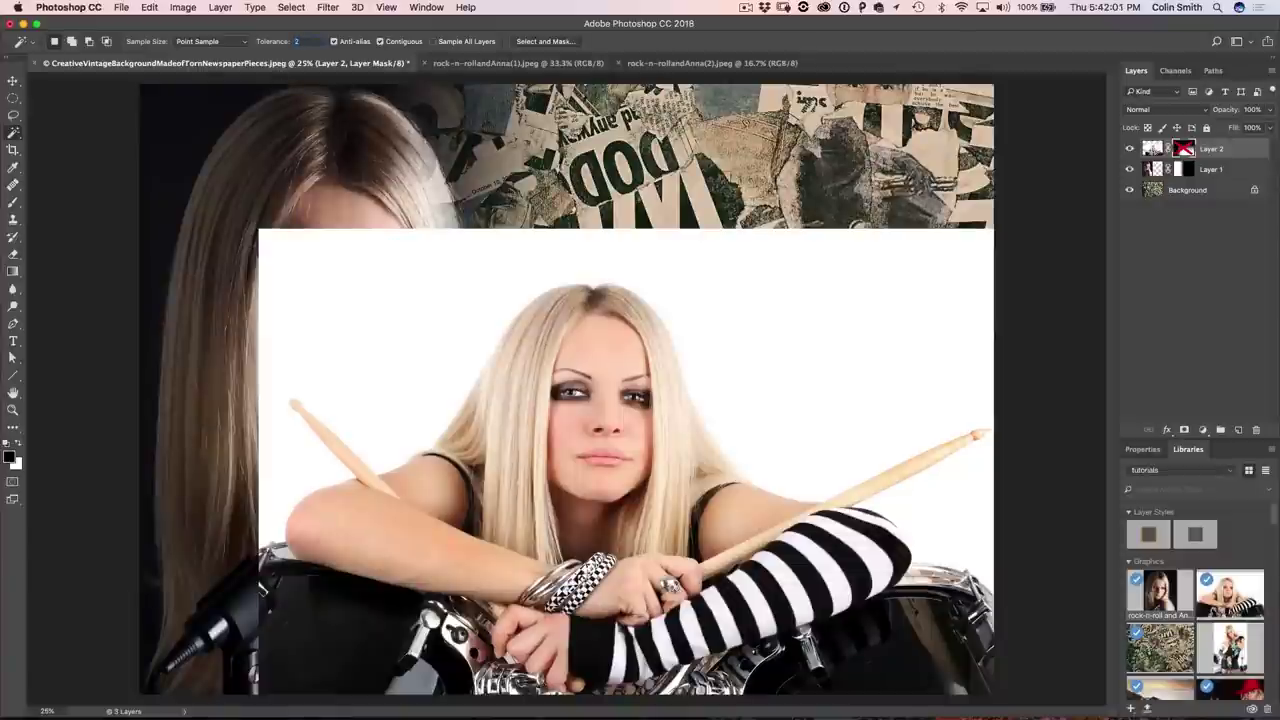
type("0")
left_click(850, 330)
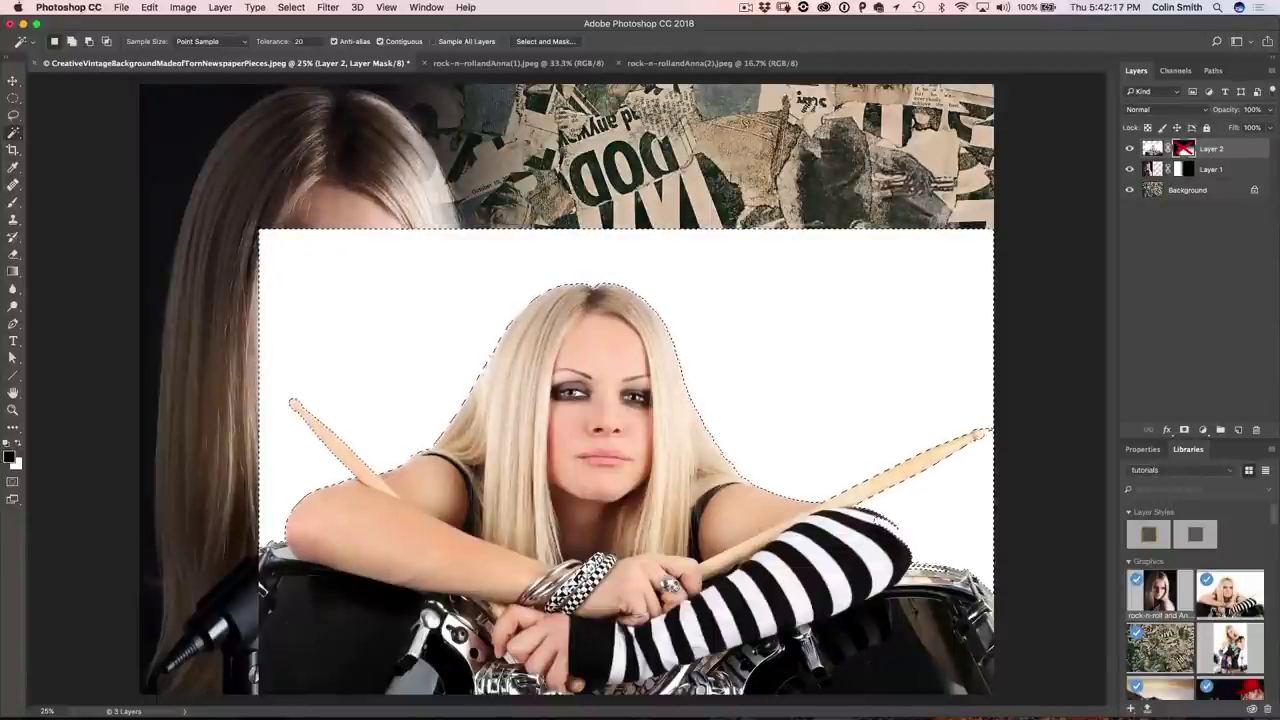
key("q")
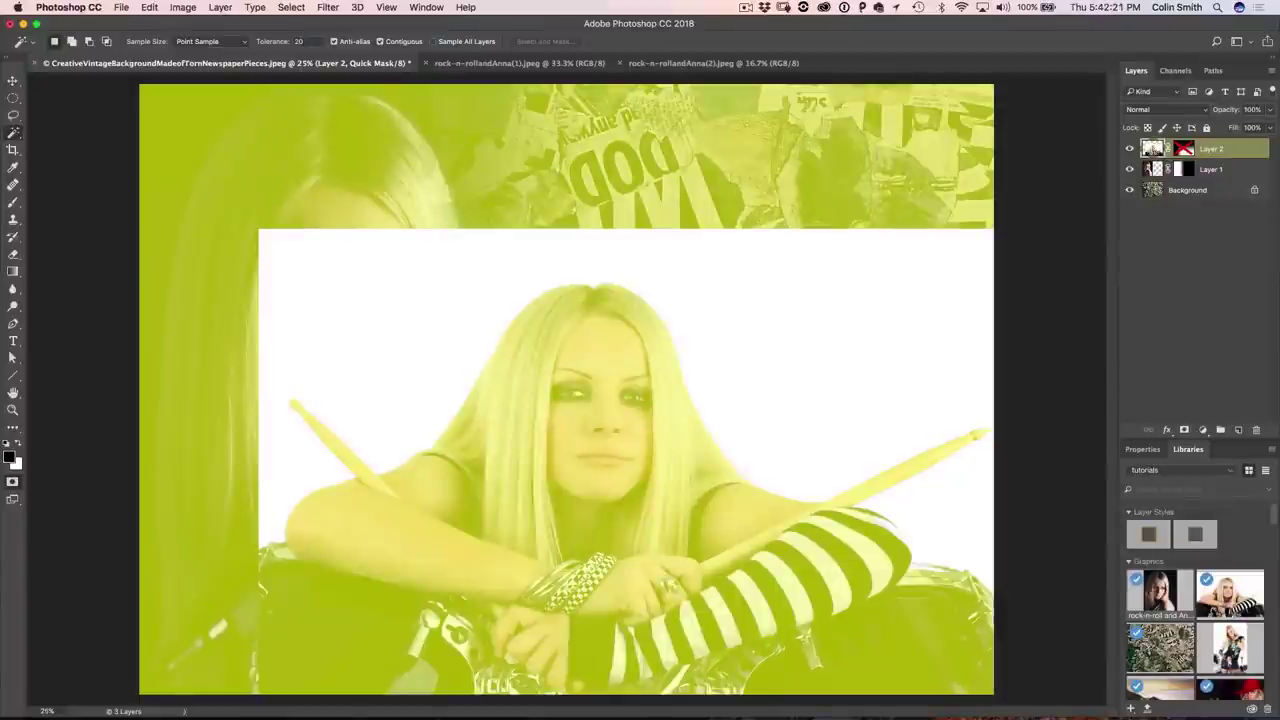
Step: Set the Quick Mask overlay opacity to 63%, then return to the normal selection view
key("b")
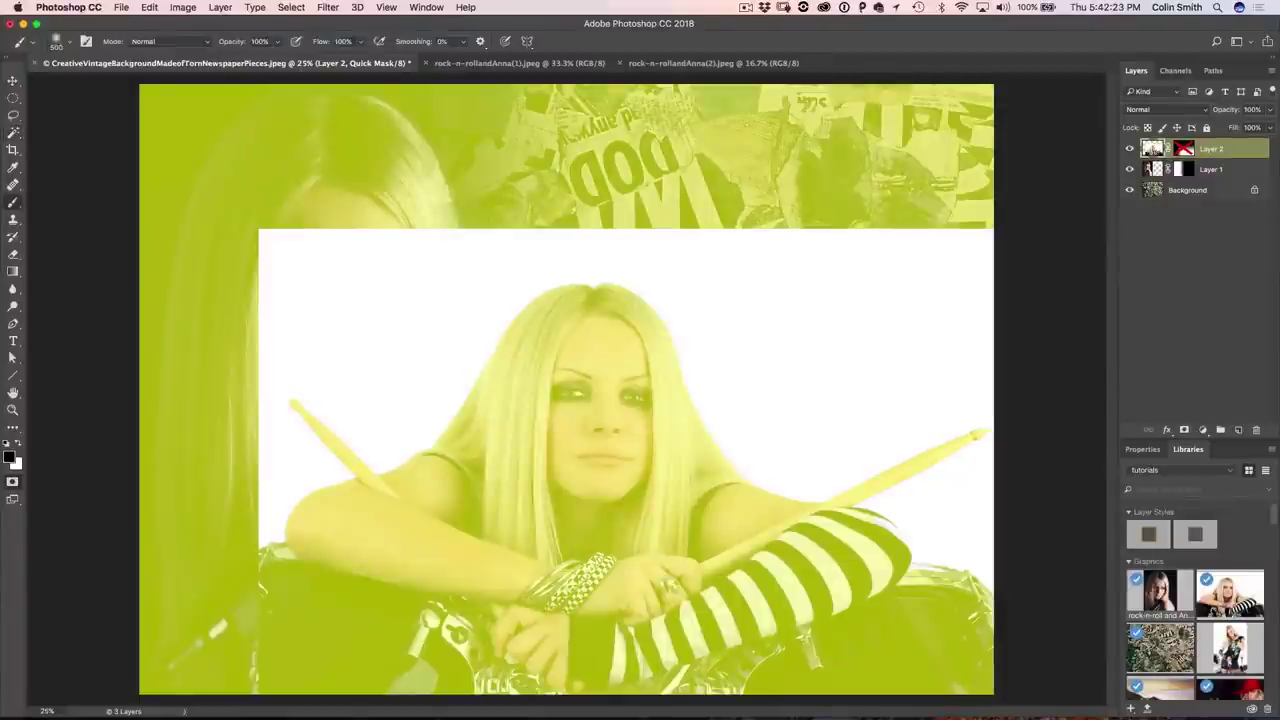
key("bracketleft")
key("bracketleft")
key("bracketleft")
key("bracketleft")
key("bracketleft")
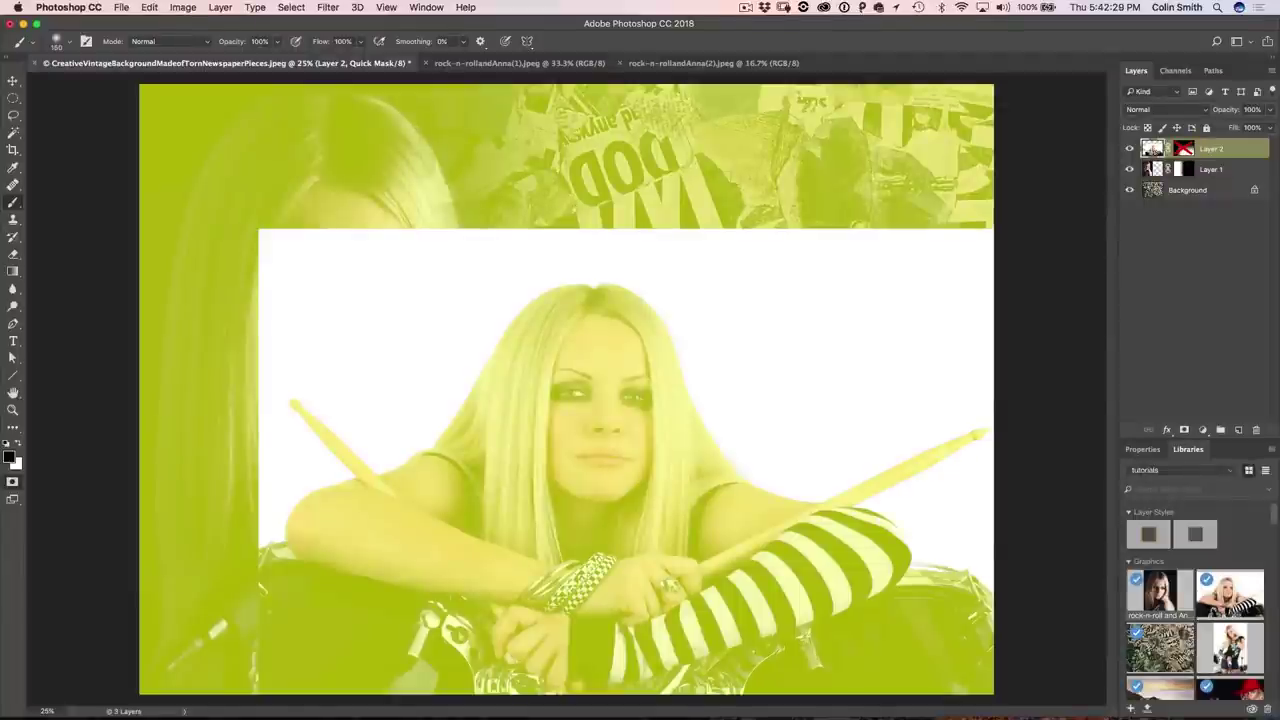
double_click(12, 481)
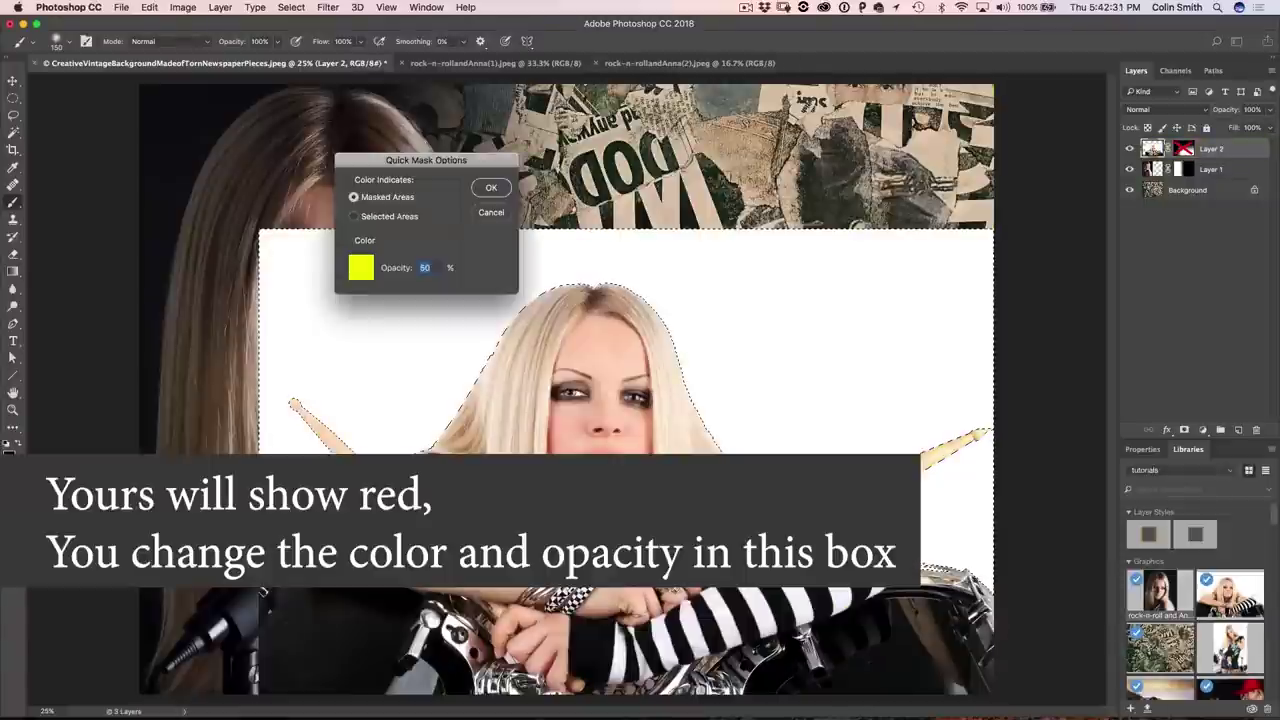
type("63")
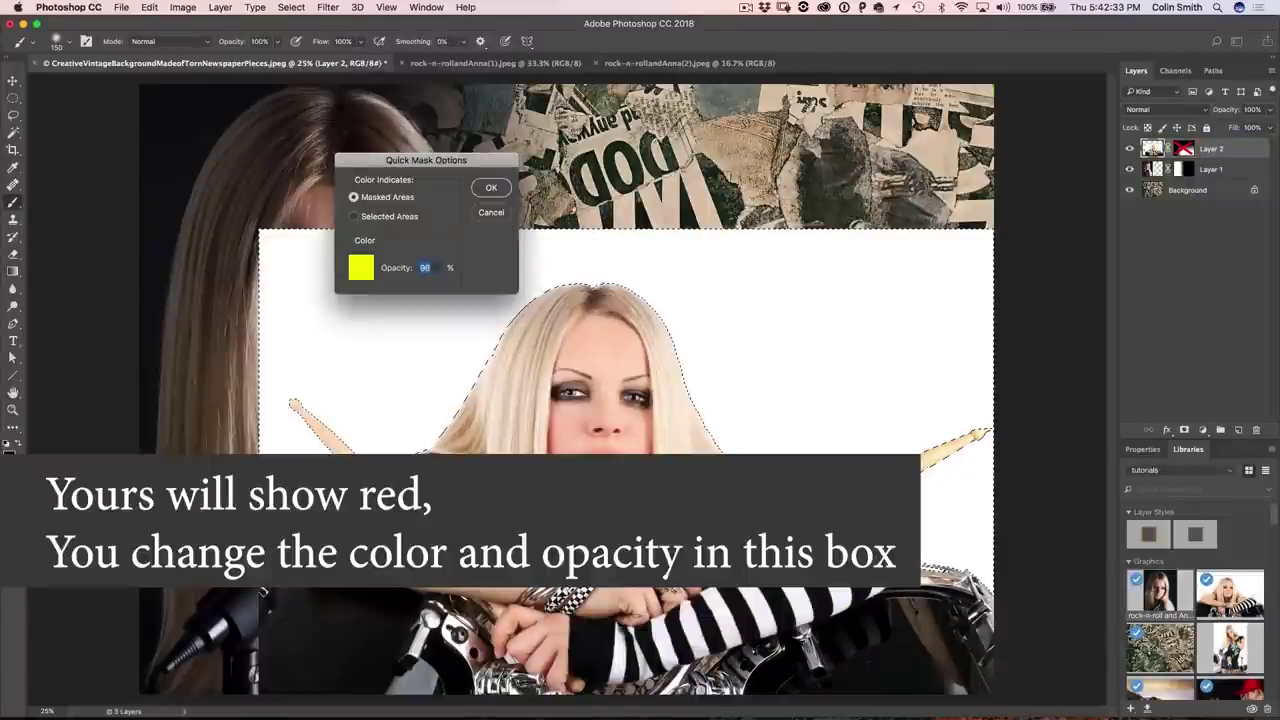
key("Return")
key("q")
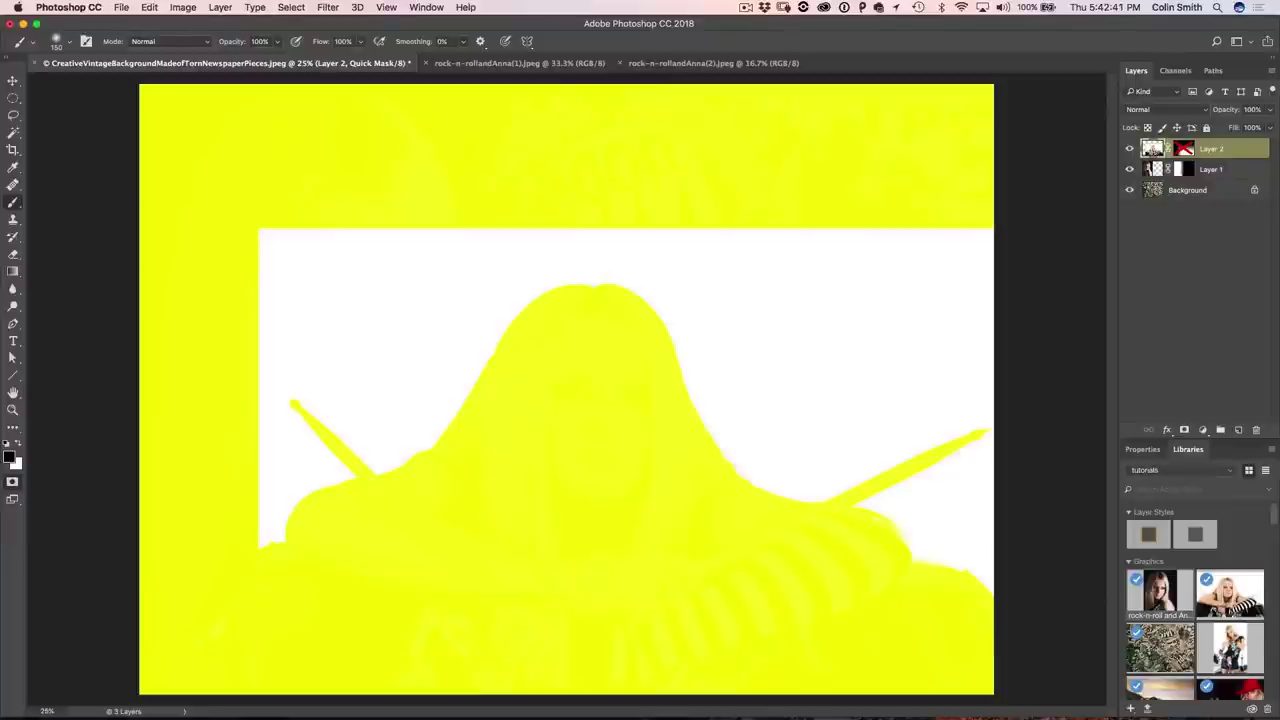
key("q")
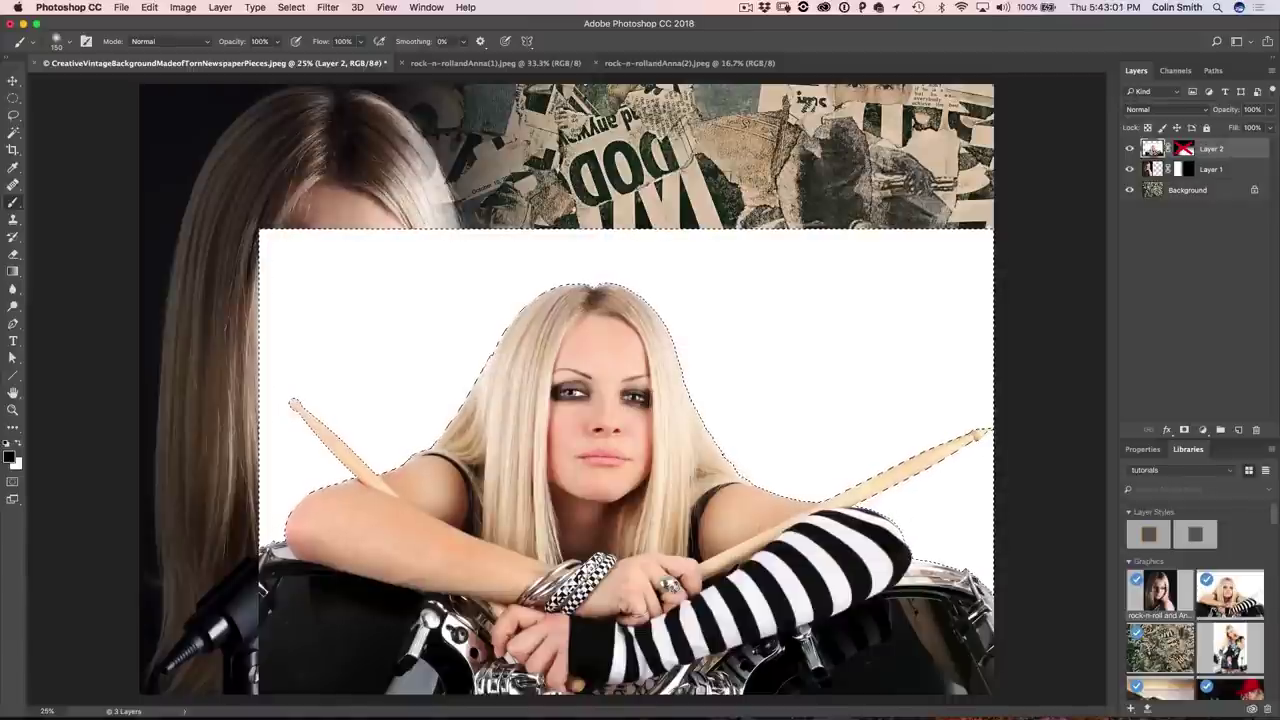
Step: Invert the selection, then lasso around the drum area and trim the part above the photo
left_click(291, 7)
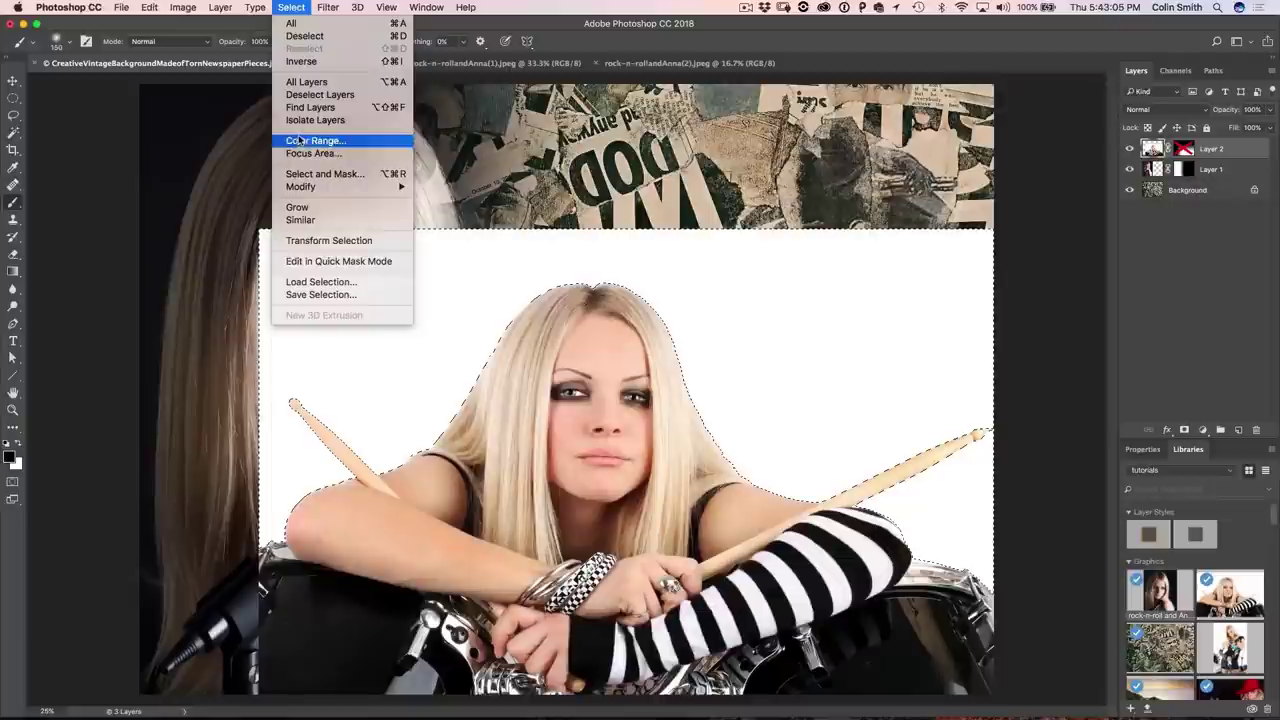
left_click(296, 64)
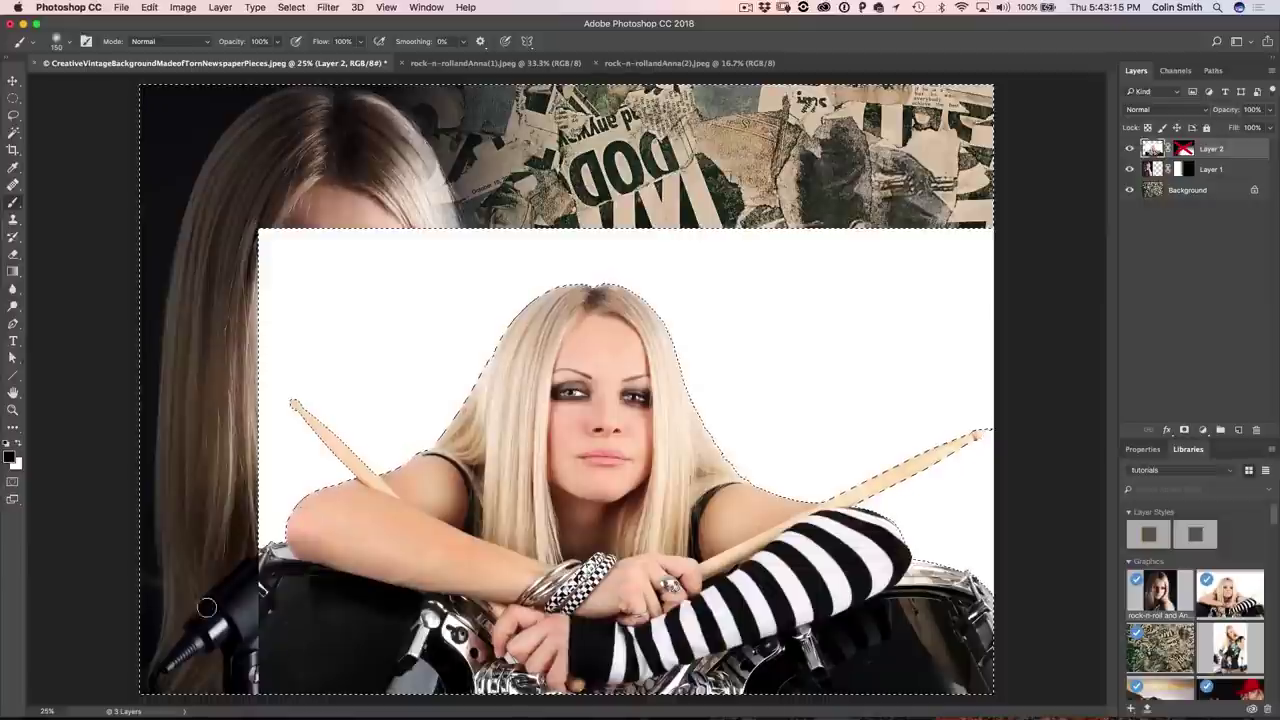
left_click(13, 115)
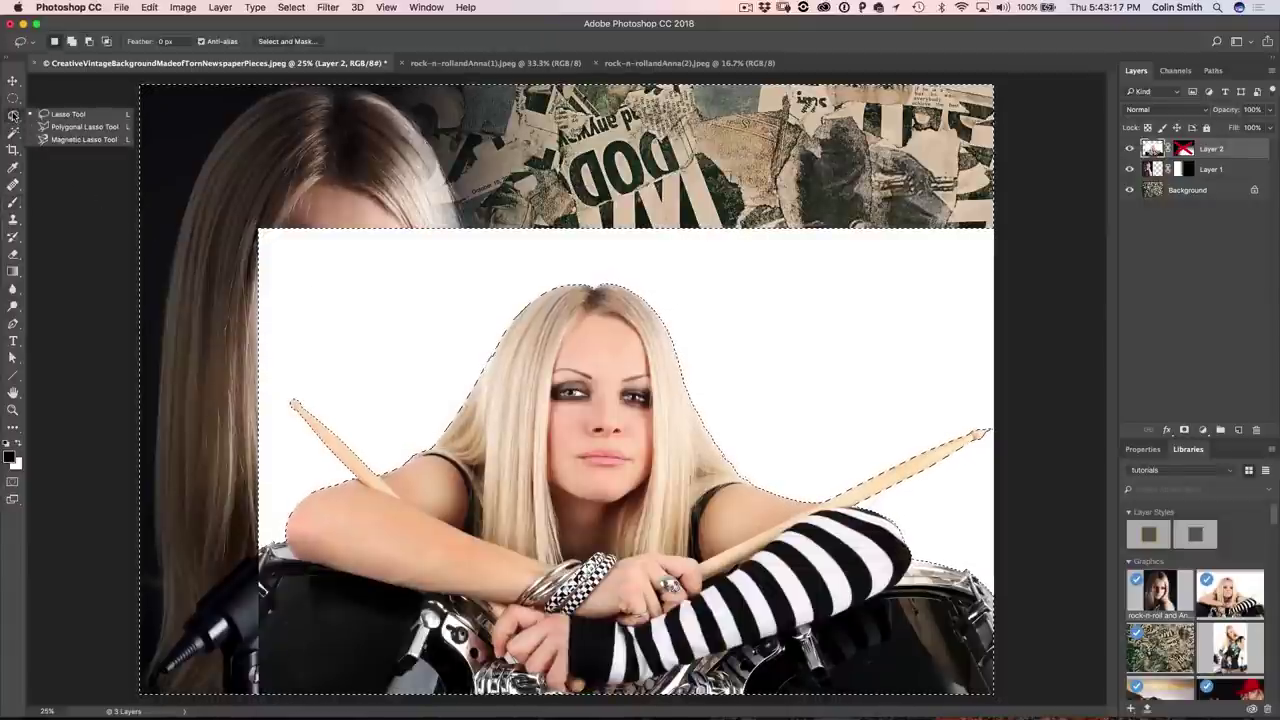
left_click(46, 118)
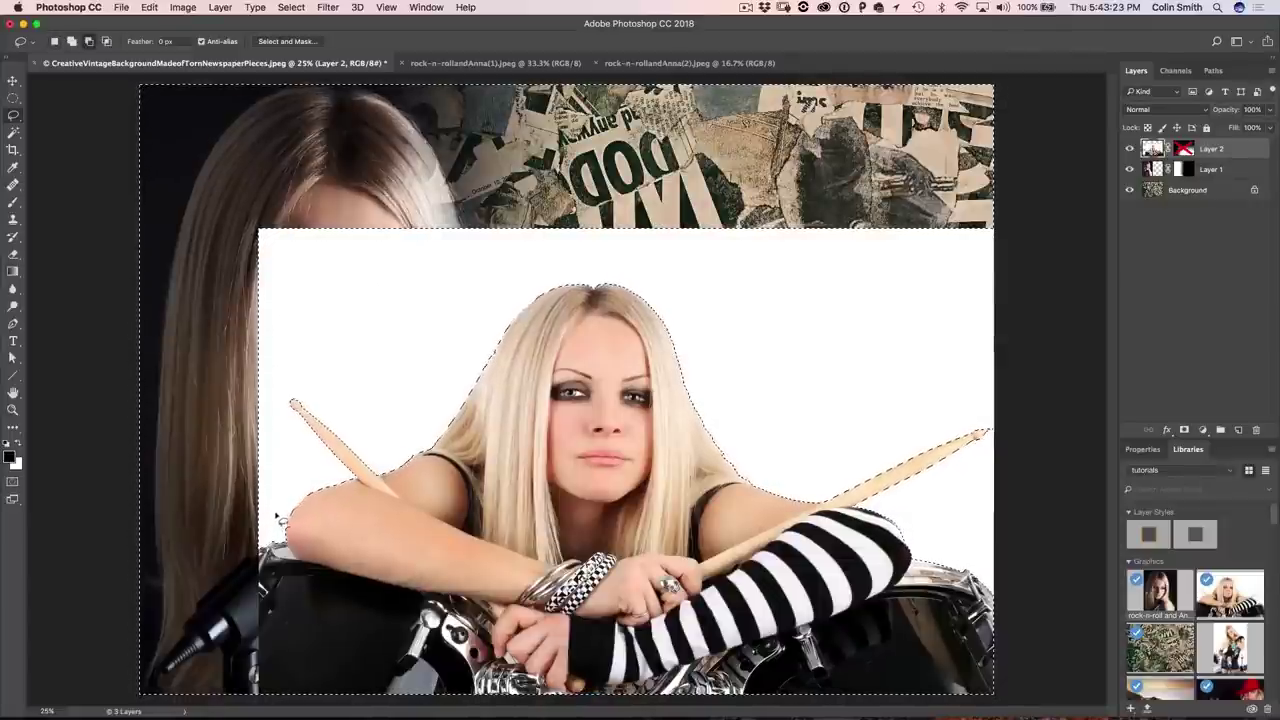
mouse_move(252, 592)
left_mouse_down()
mouse_move(224, 692)
mouse_move(116, 685)
mouse_move(100, 592)
mouse_move(100, 292)
mouse_move(113, 107)
mouse_move(140, 85)
mouse_move(208, 93)
mouse_move(292, 130)
mouse_move(290, 321)
left_mouse_up()
mouse_move(240, 245)
left_mouse_down()
mouse_move(971, 266)
mouse_move(1068, 143)
mouse_move(1040, 82)
mouse_move(728, 72)
mouse_move(205, 75)
mouse_move(90, 124)
left_mouse_up()
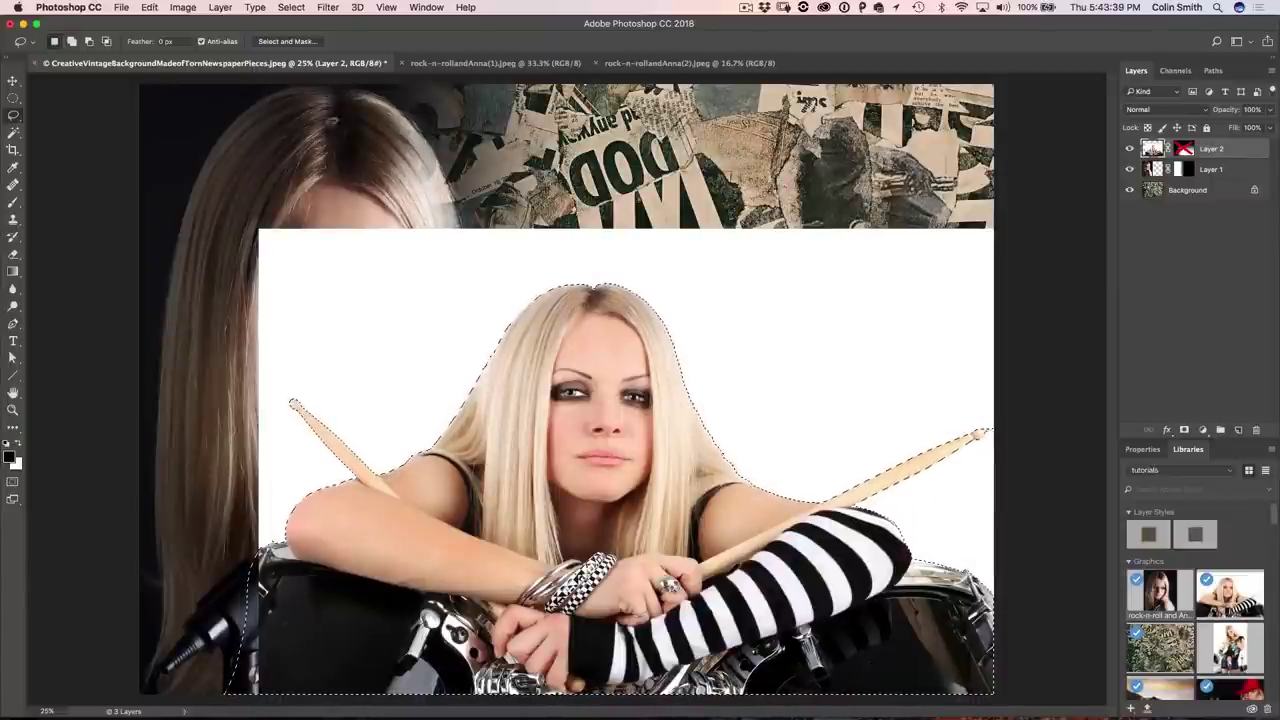
left_click(291, 8)
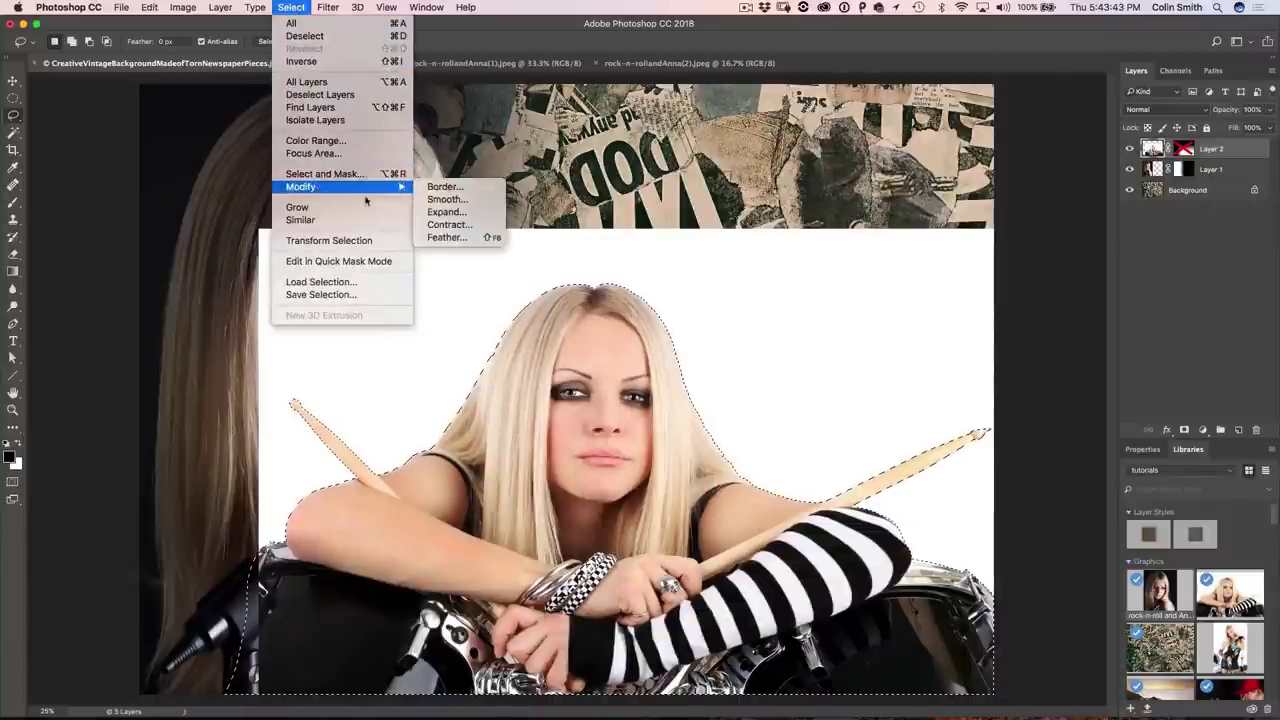
Step: Contract the drummer selection by 2 pixels
mouse_move(398, 190)
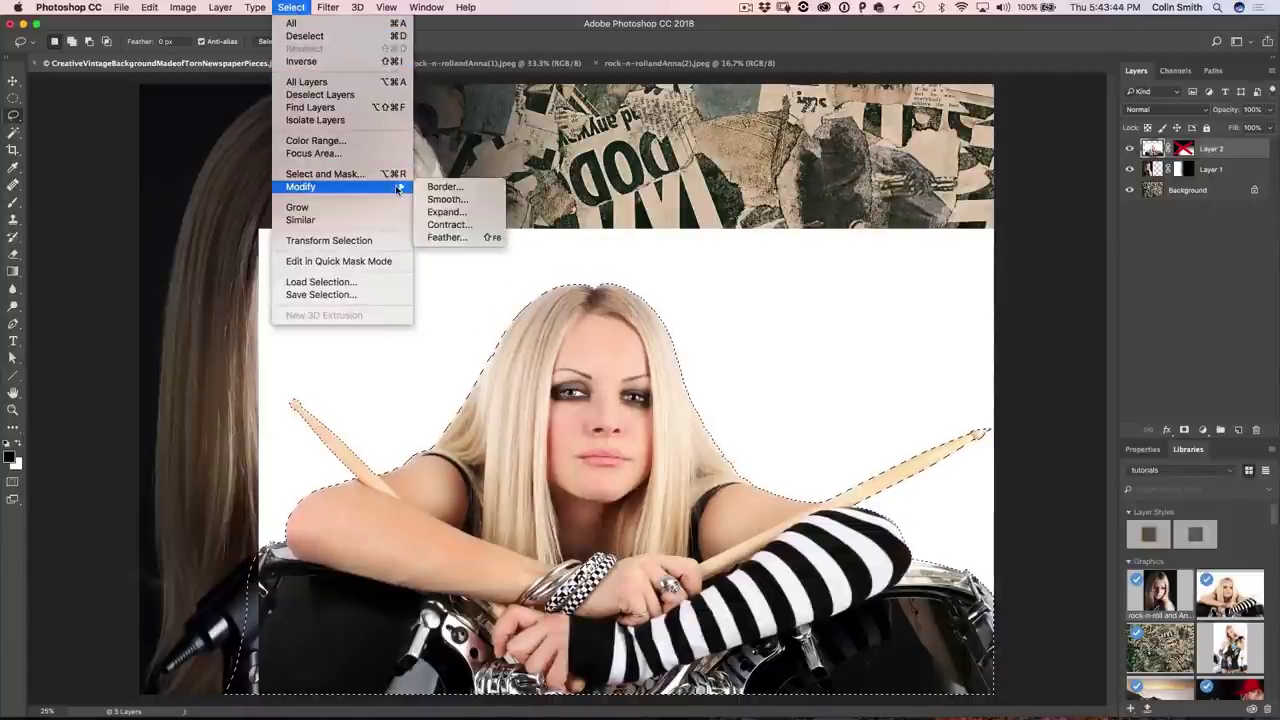
left_click(447, 225)
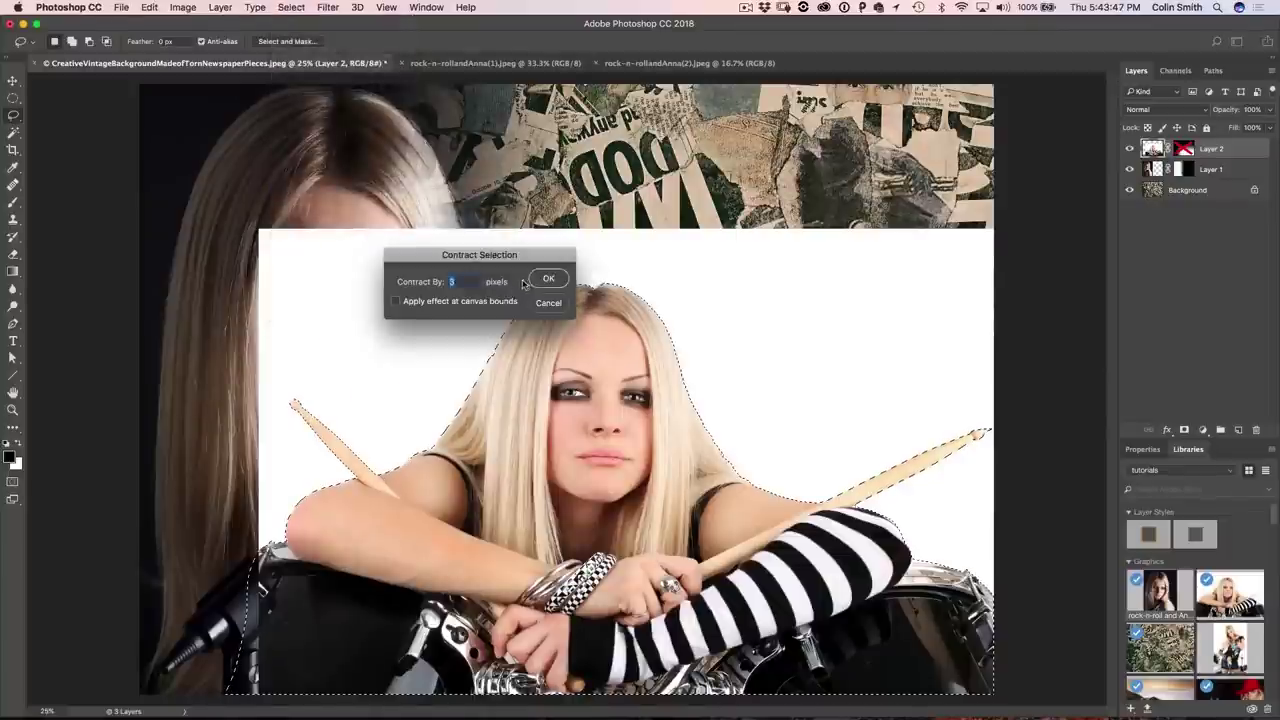
type("2")
key("Return")
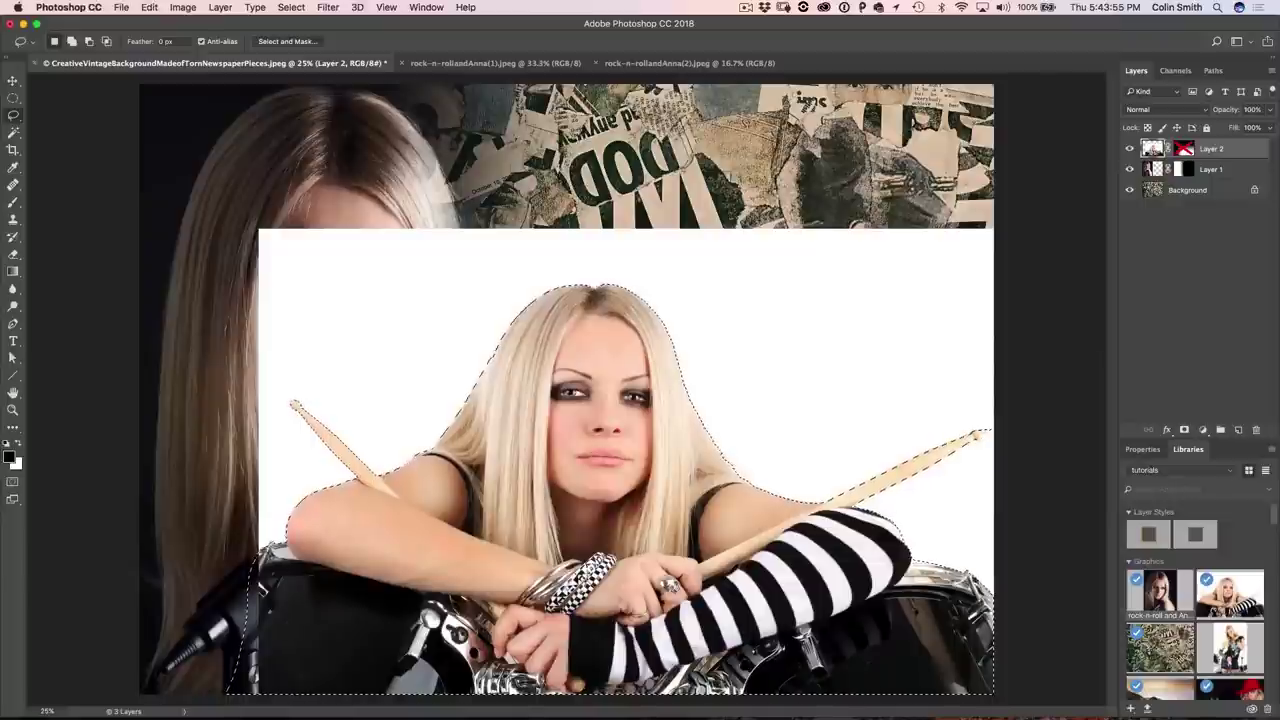
Step: Save the selection as a channel named 'drummer' and re-enable Layer 2's mask
left_click(291, 7)
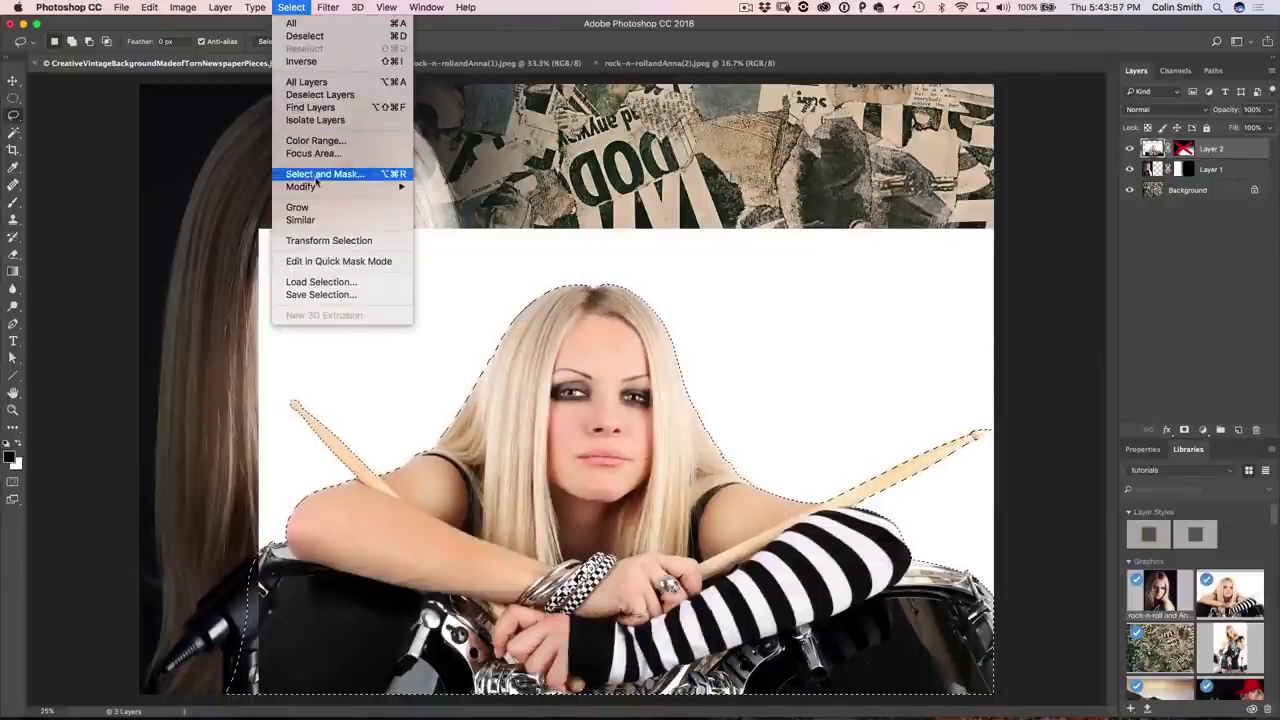
left_click(310, 295)
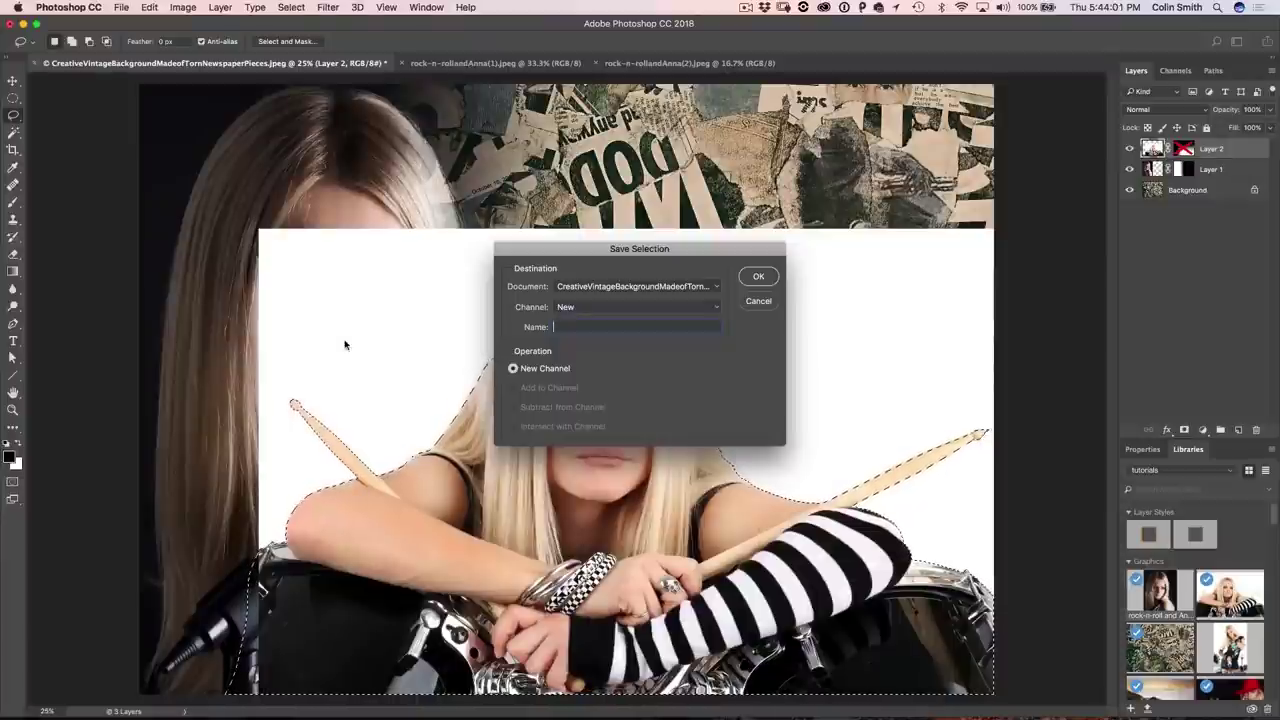
type("drummer")
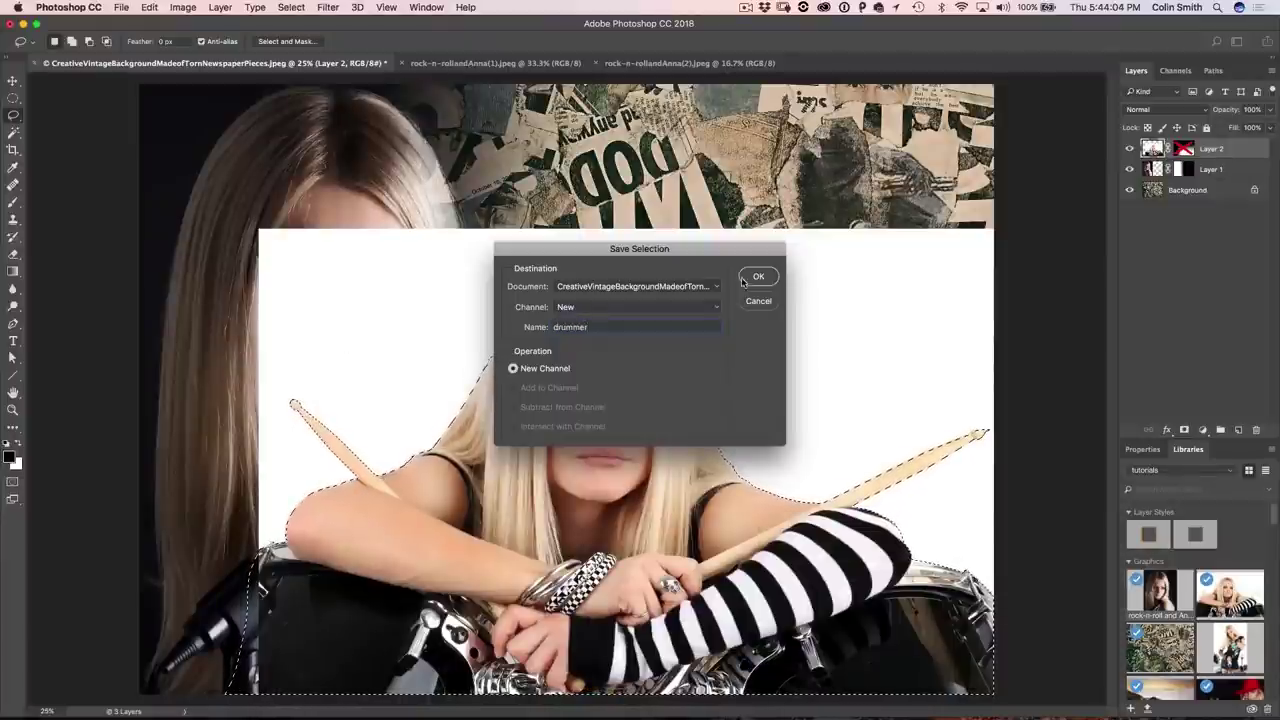
left_click(758, 276)
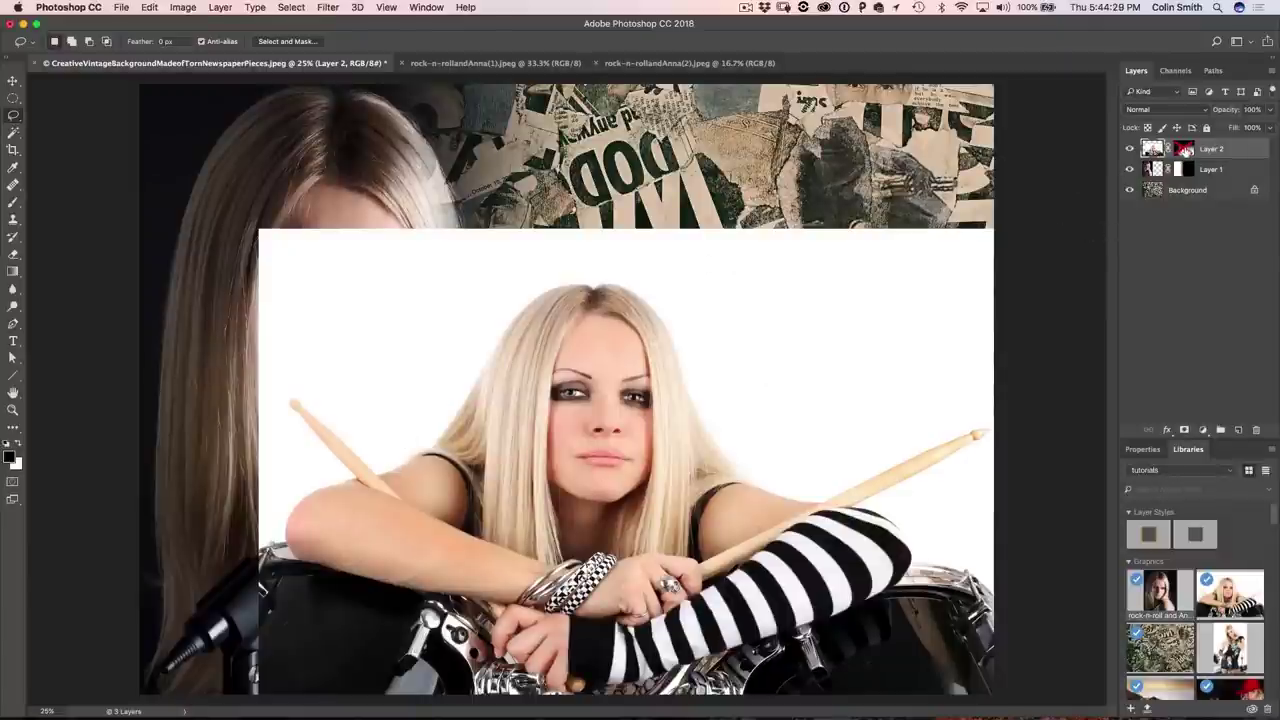
left_click(1183, 150, "shift")
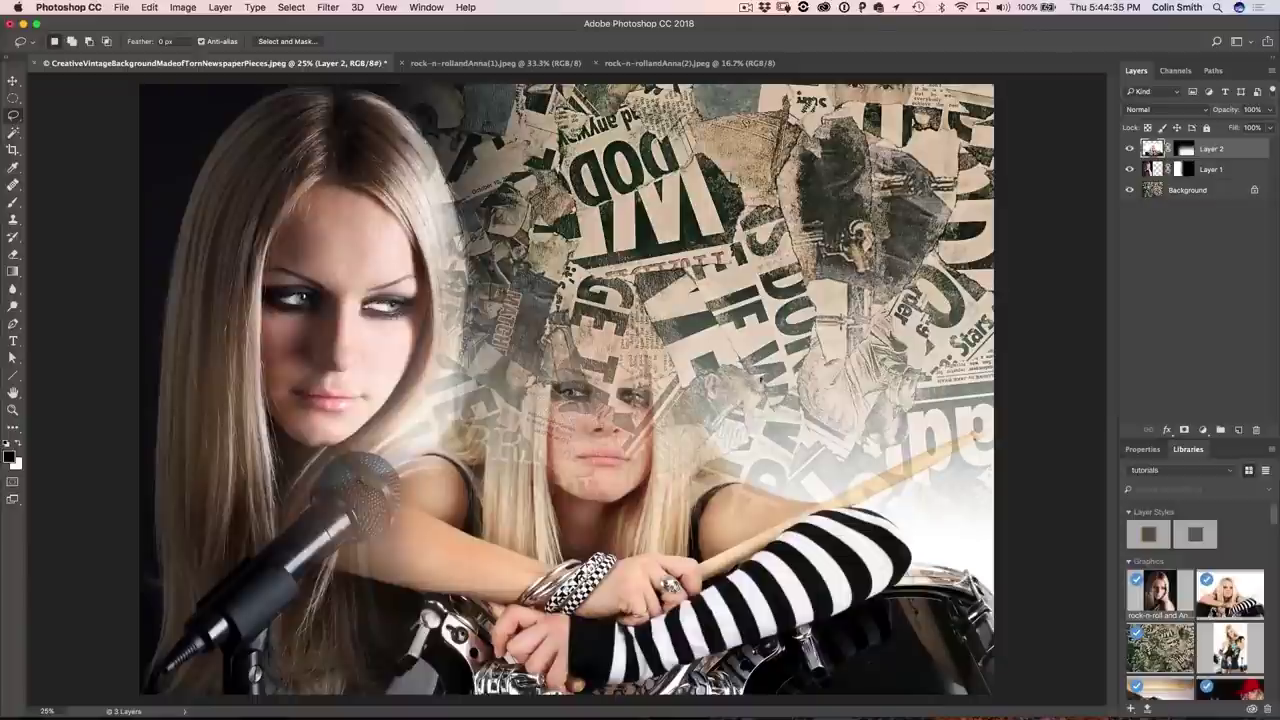
Step: Target Layer 2's mask and load the saved 'drummer' channel as the active selection
left_click(1184, 150)
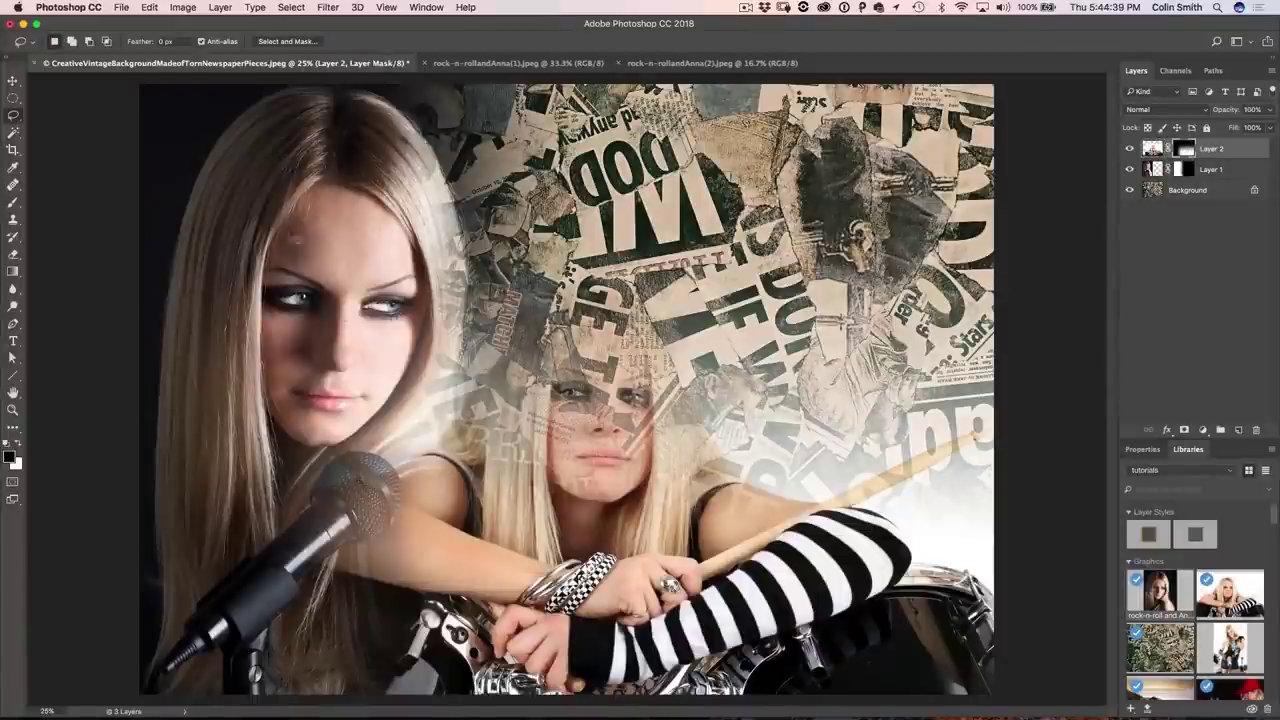
left_click(291, 7)
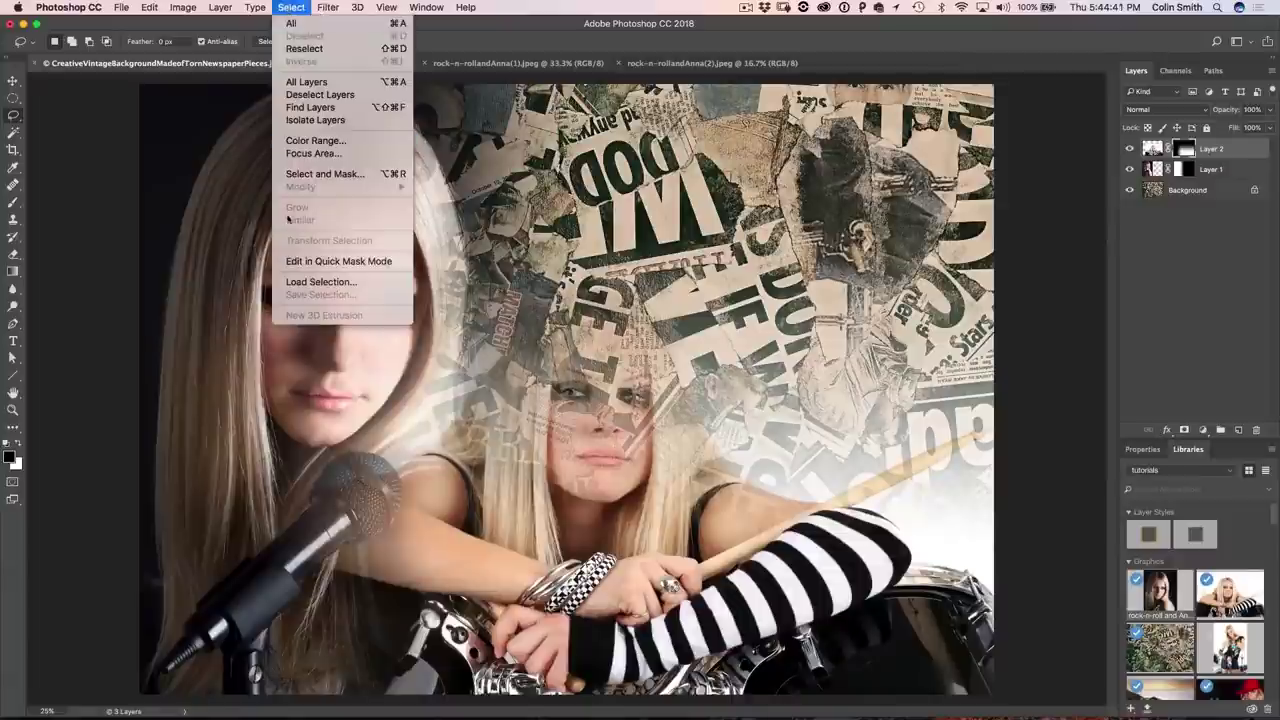
left_click(312, 282)
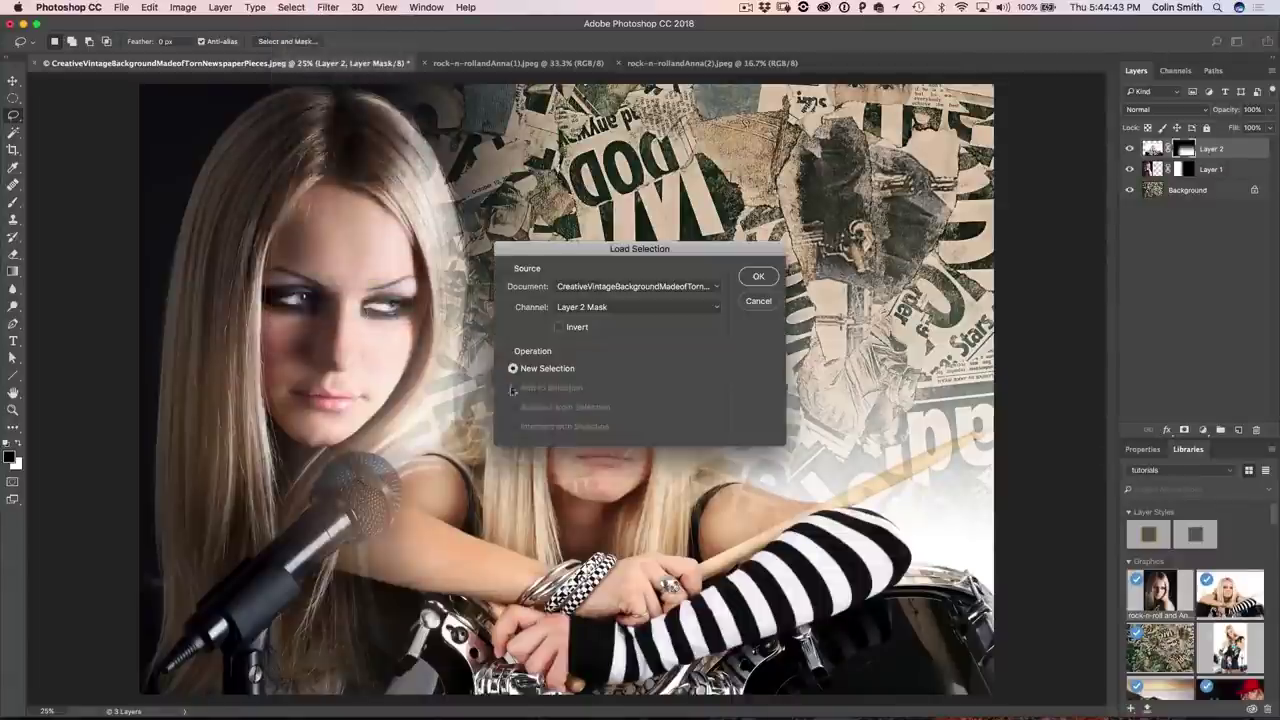
left_click(603, 307)
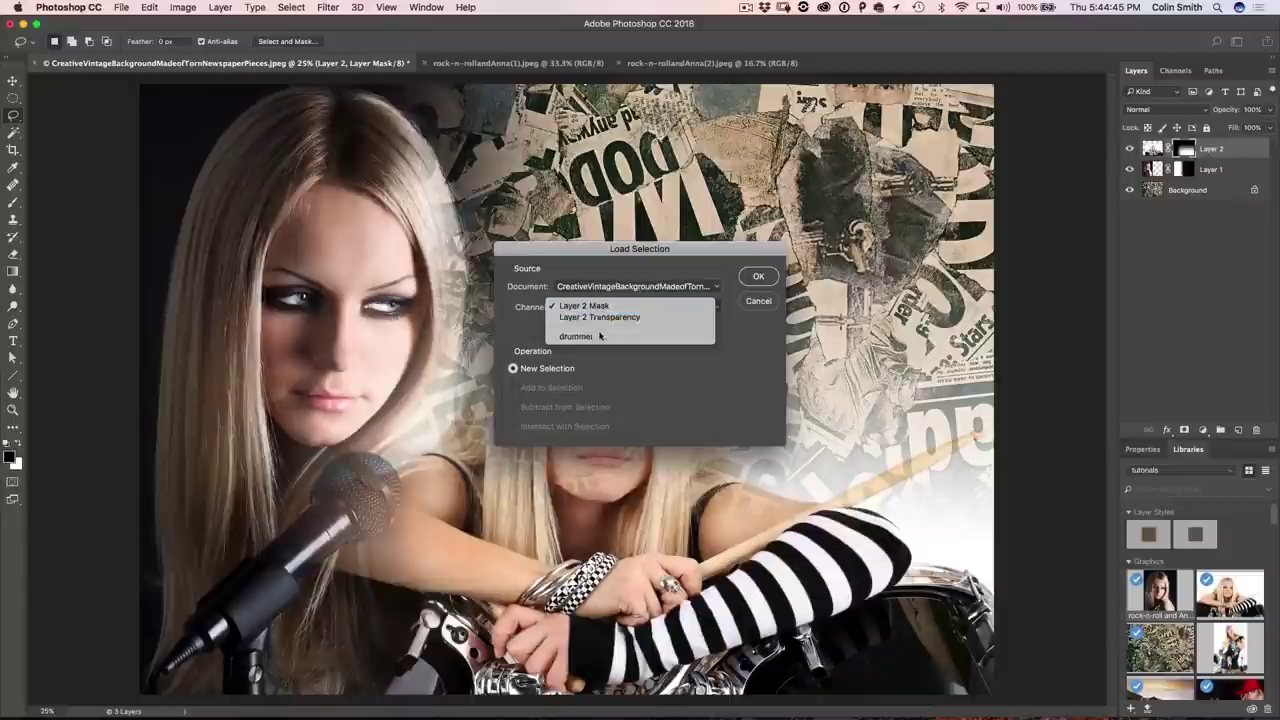
left_click(598, 336)
left_click(752, 278)
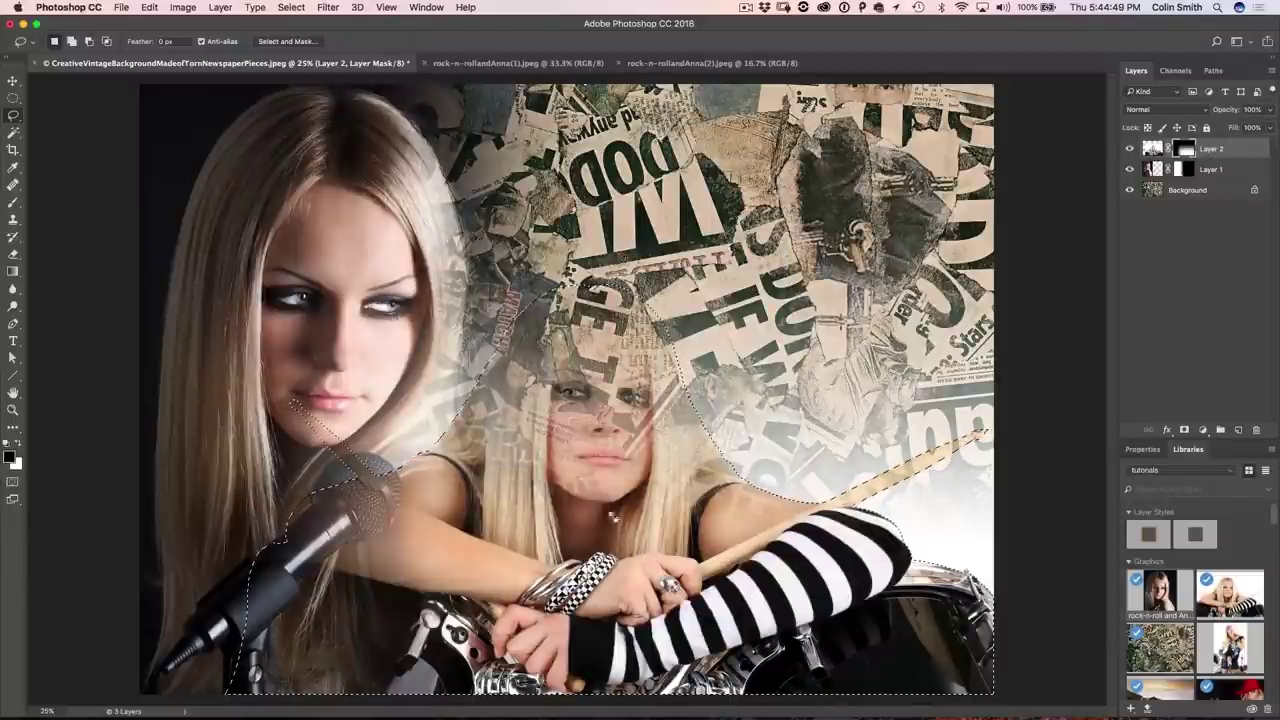
key("b")
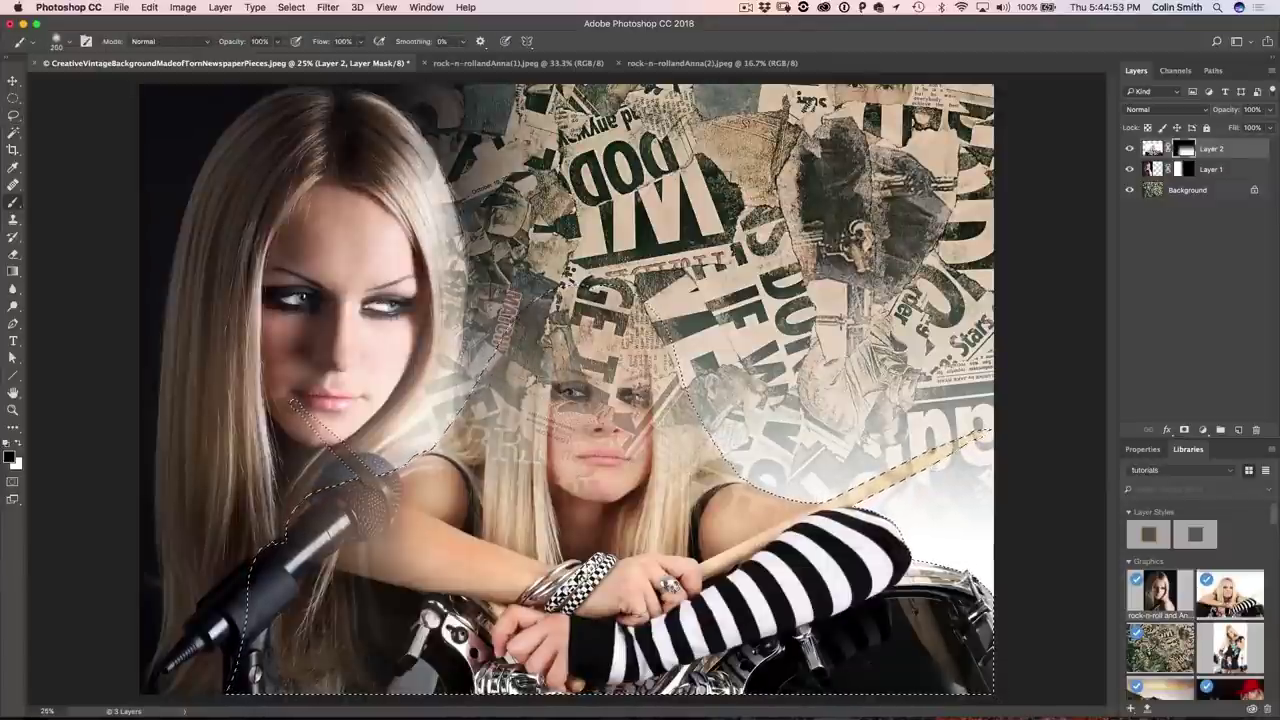
Step: Paint white over the drummer's hair, face and shoulder with an enlarged brush, then deselect
key("bracketright")
key("bracketright")
key("bracketright")
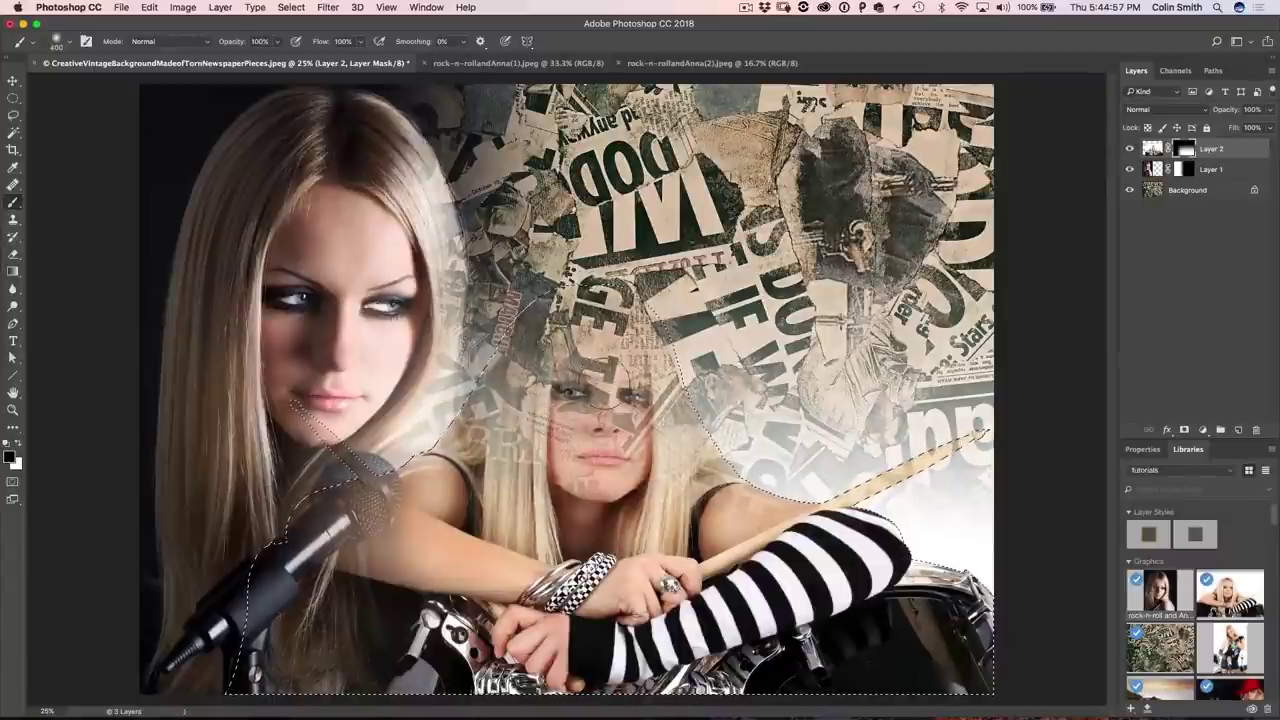
key("x")
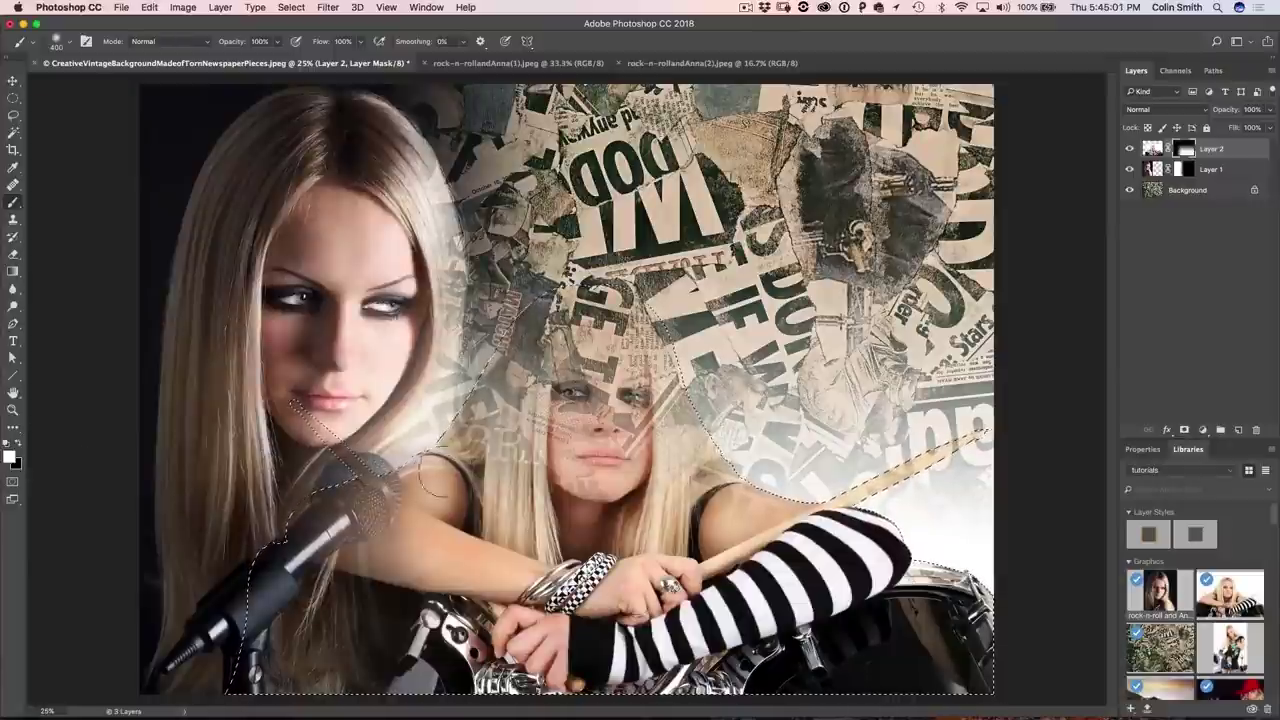
key("bracketright")
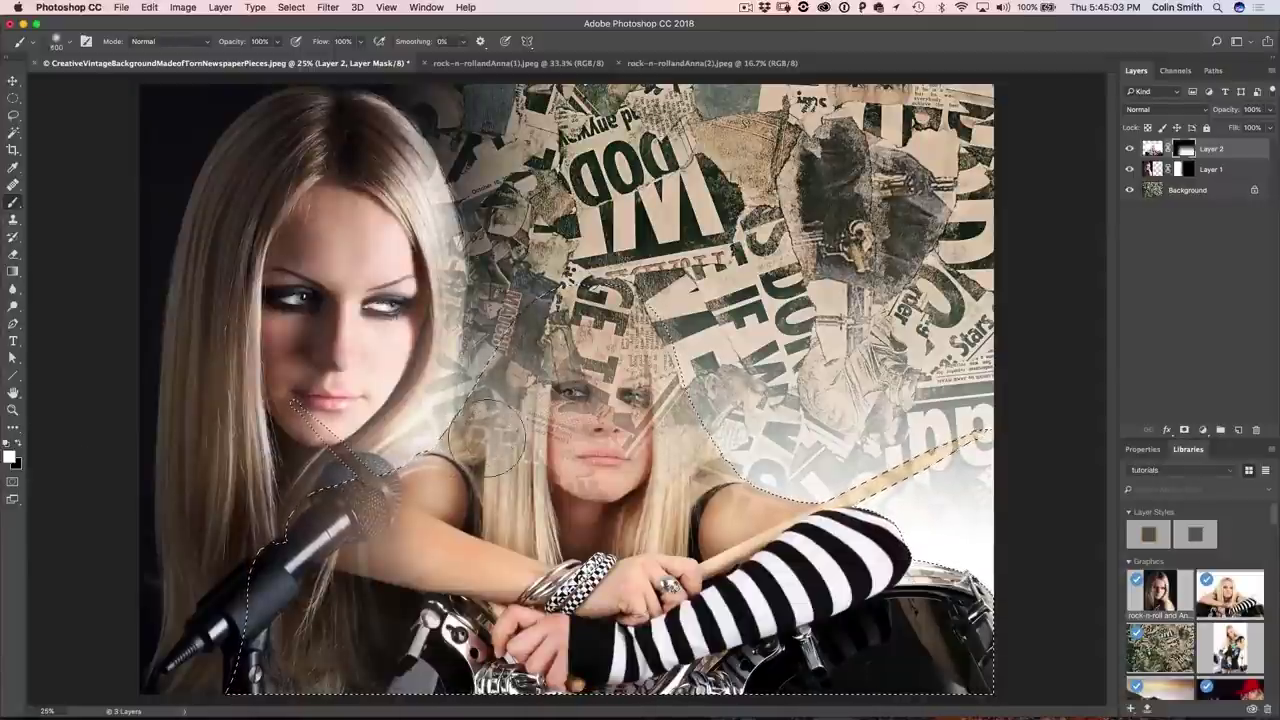
key("bracketright")
mouse_move(493, 443)
left_mouse_down()
mouse_move(530, 385)
mouse_move(625, 448)
left_mouse_up()
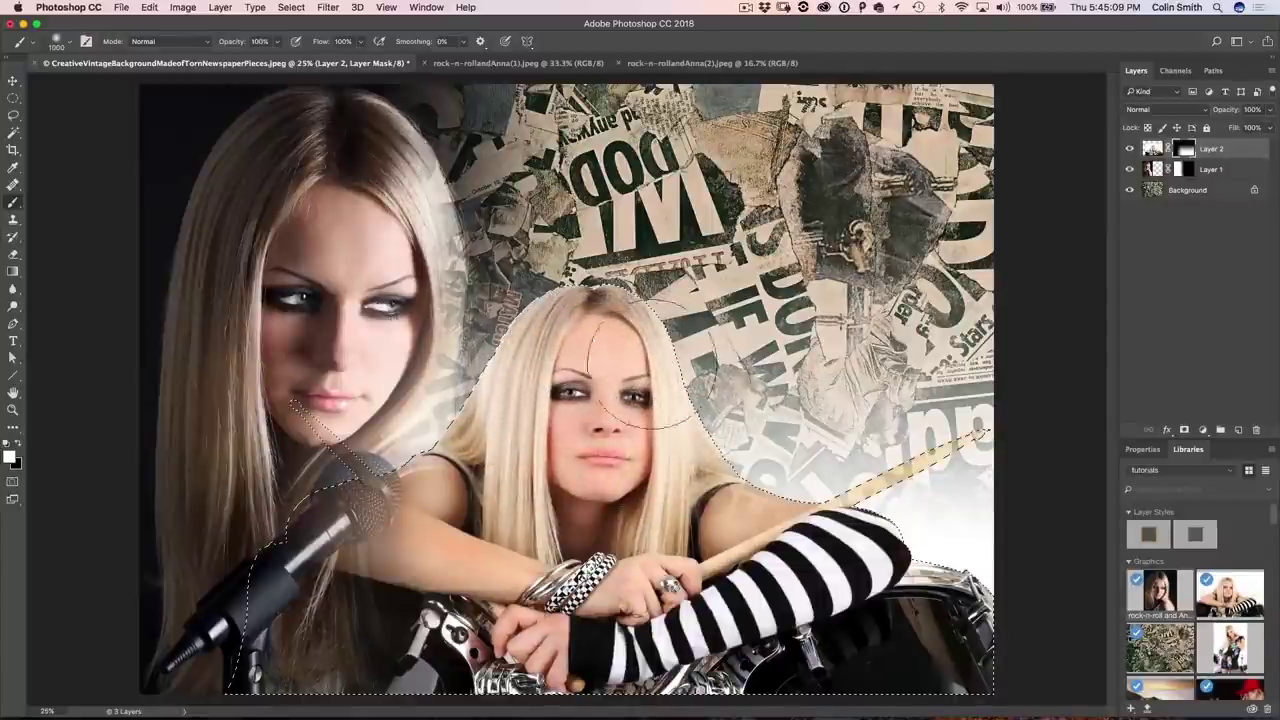
mouse_move(665, 505)
left_mouse_down()
mouse_move(965, 476)
mouse_move(870, 499)
mouse_move(465, 522)
left_mouse_up()
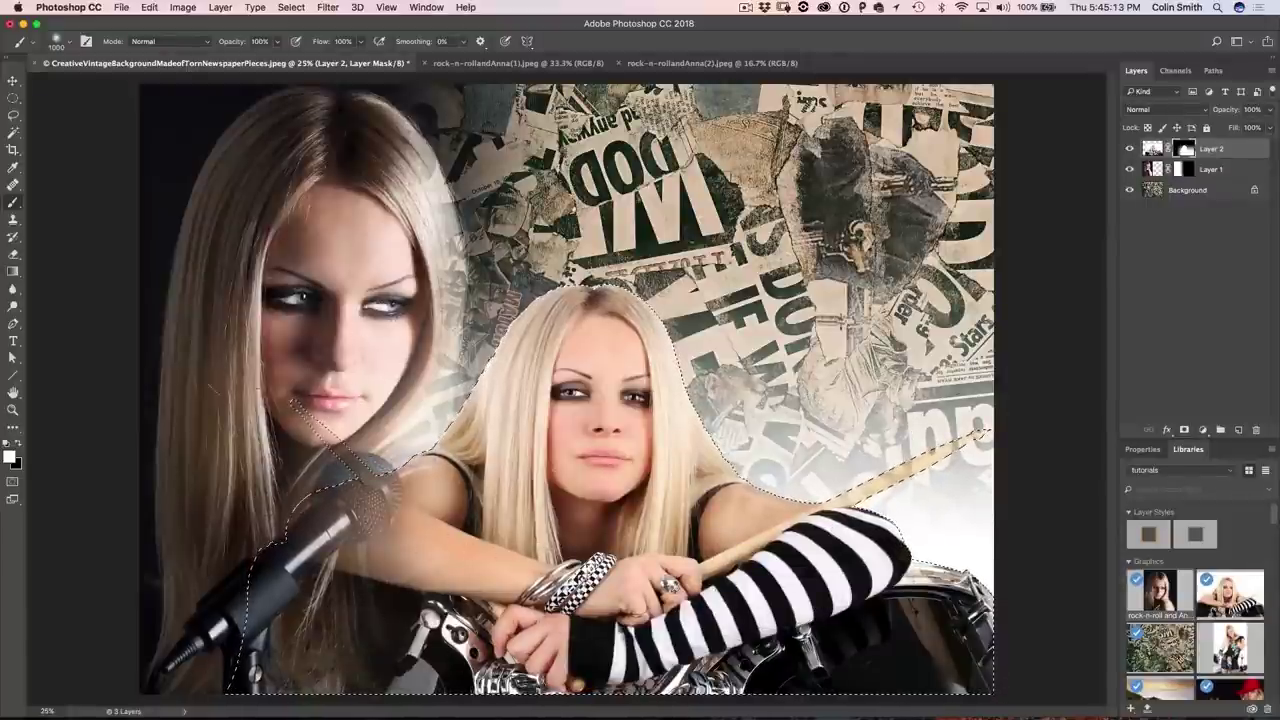
left_click(13, 97)
key("super+d")
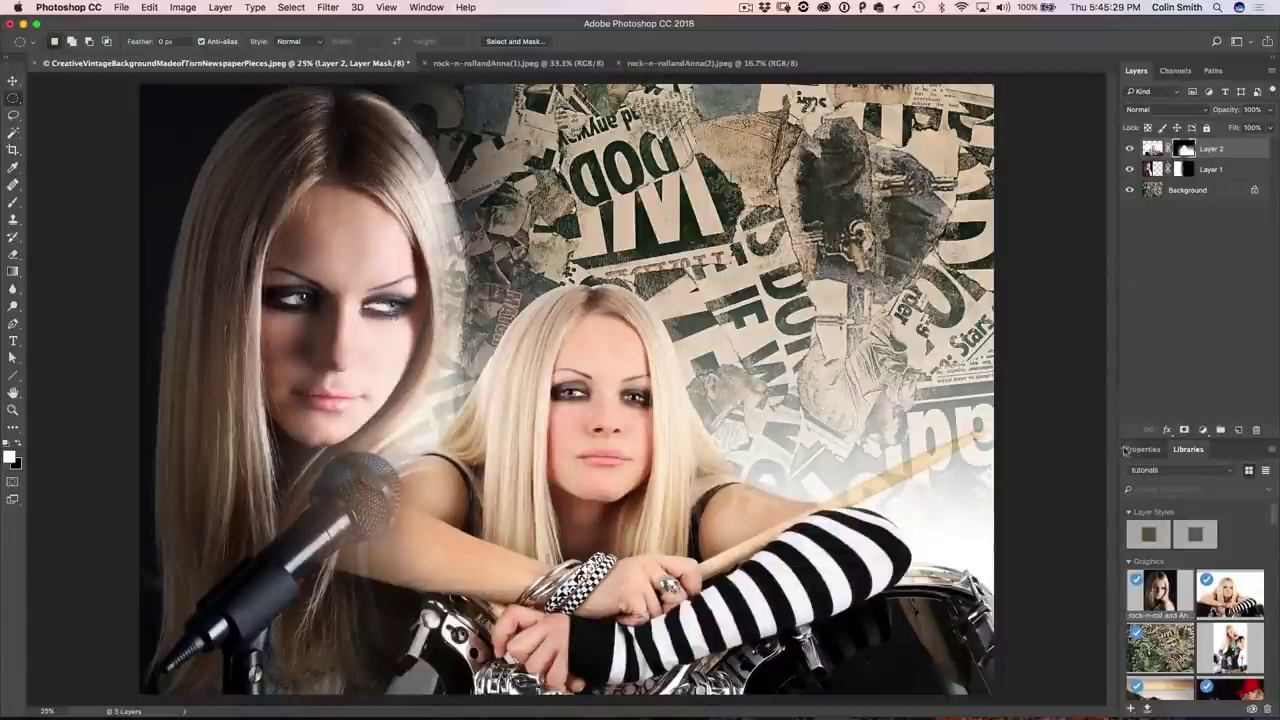
left_click(1142, 449)
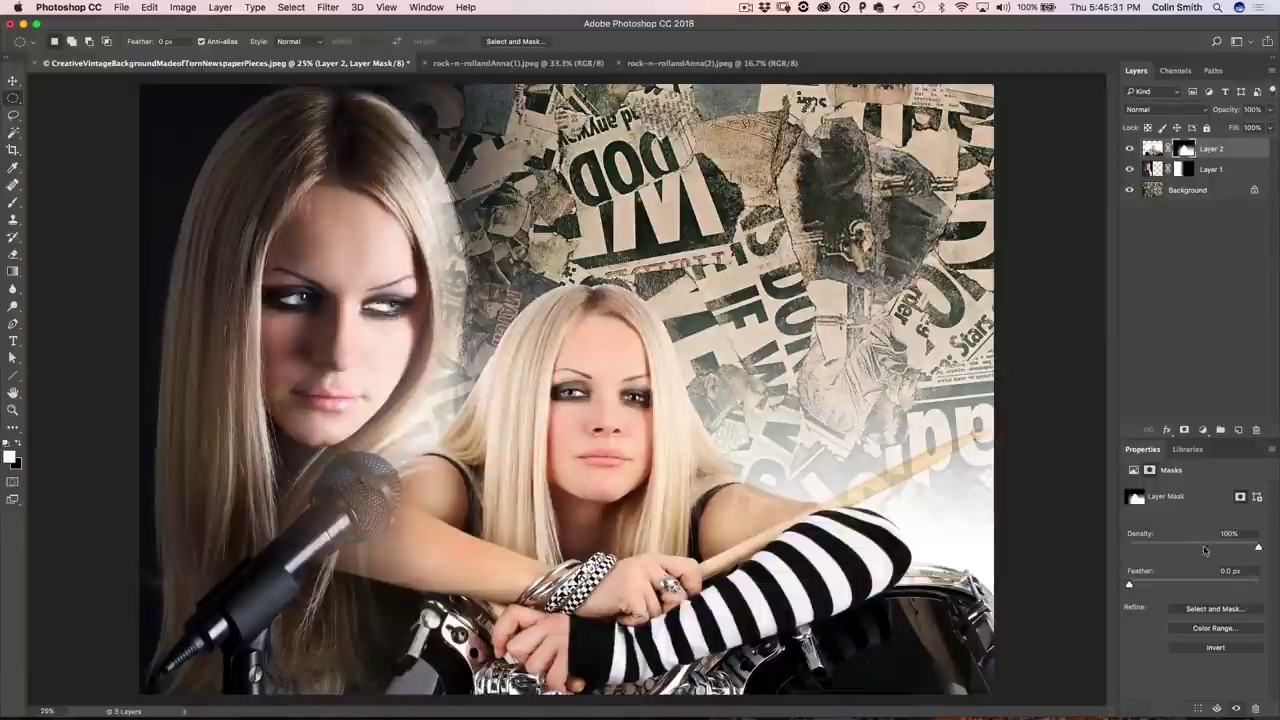
Step: Feather Layer 2's mask by 7.7 px in the Properties panel
left_click_drag(1130, 588, 1176, 591)
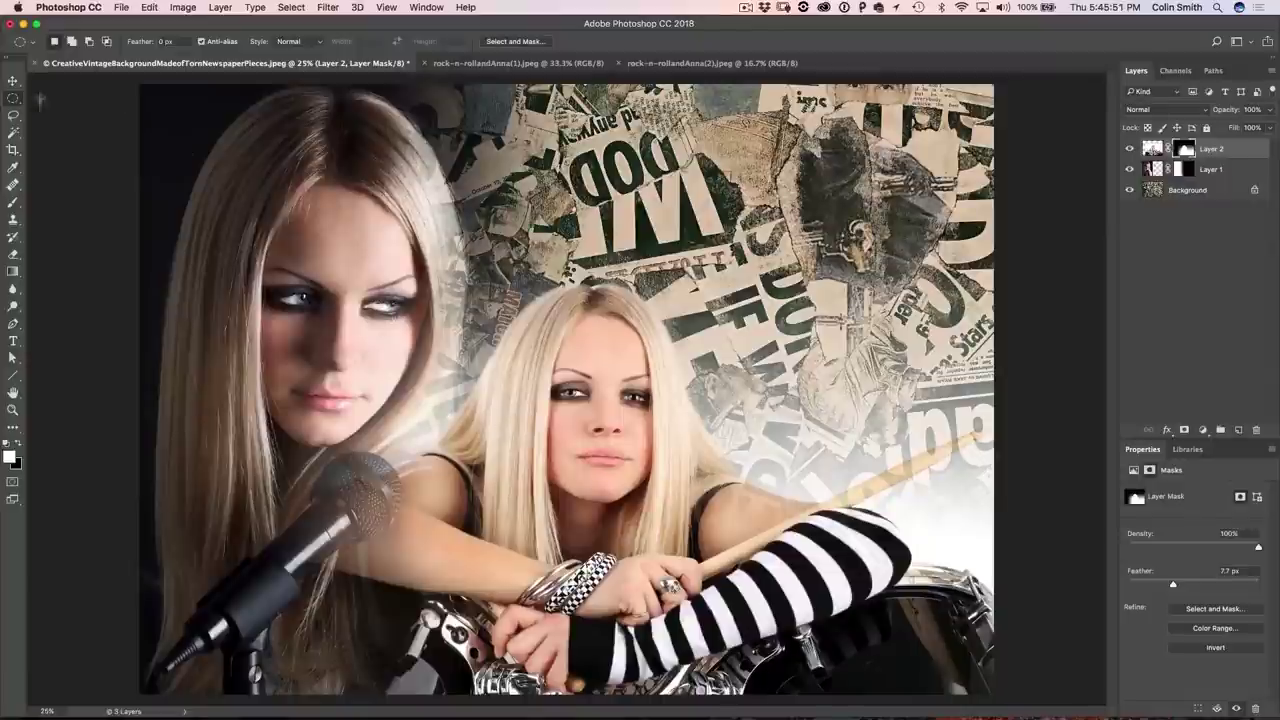
left_click(12, 80)
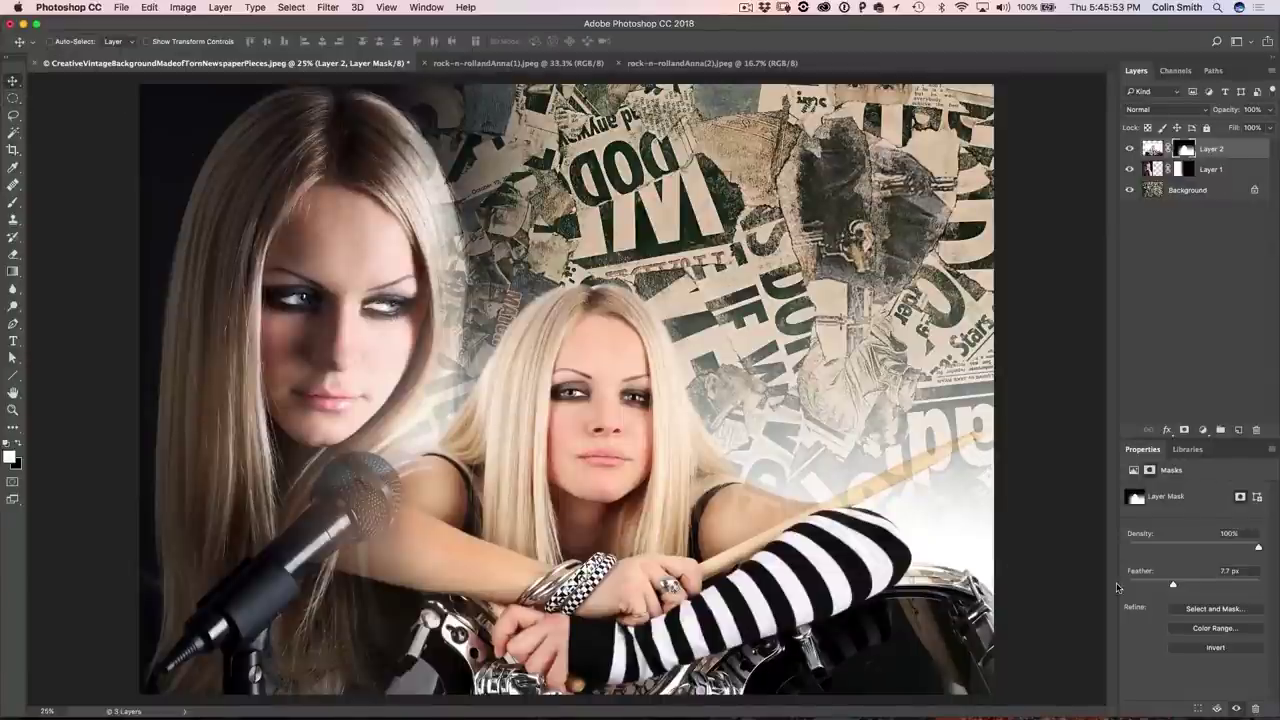